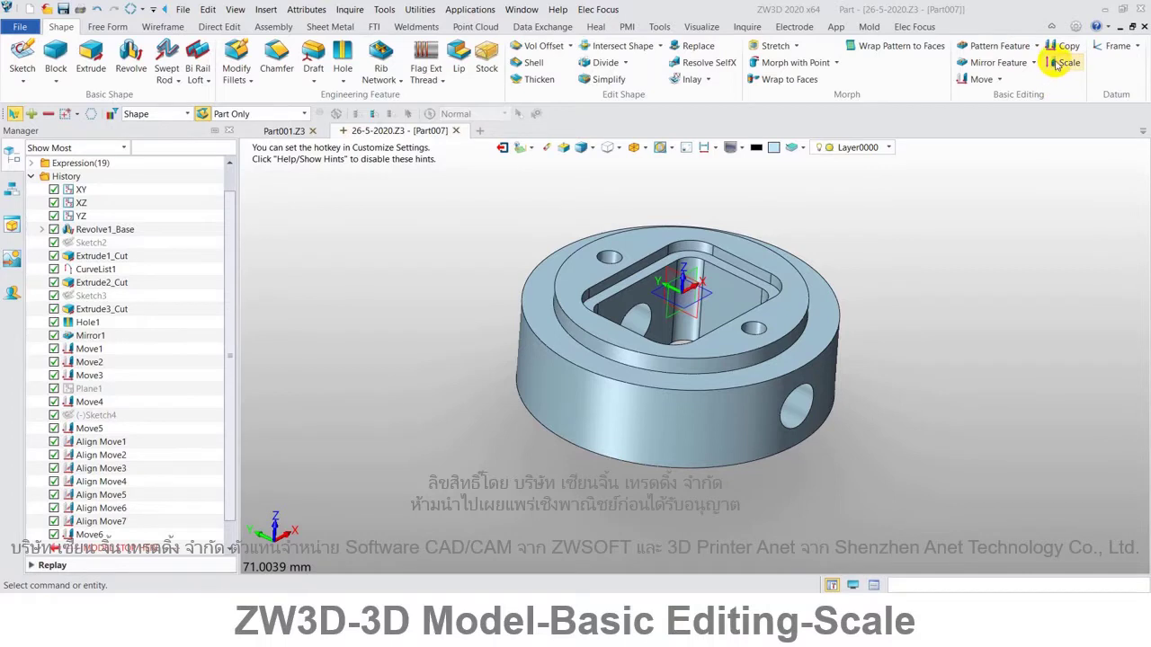
Open the Scale command from the Shape tab's Basic Editing group
{"action": "left_click", "coordinate": [1063, 62]}
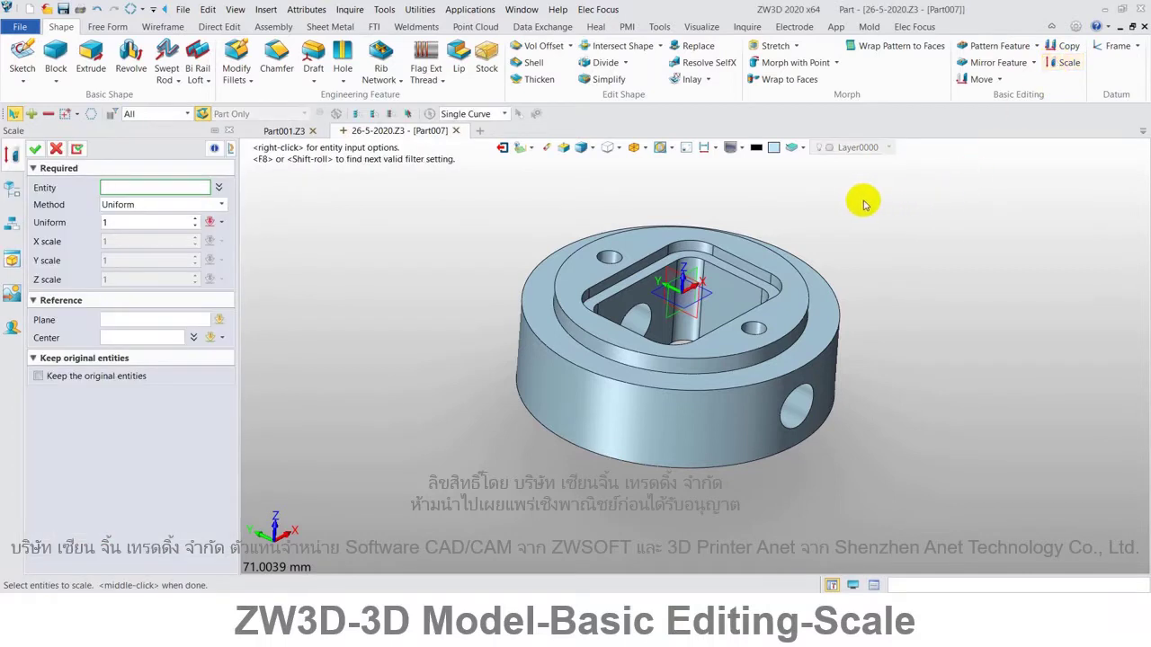
Pick the whole part and preview a uniform scale factor of 1.01
{"action": "left_click", "coordinate": [691, 283]}
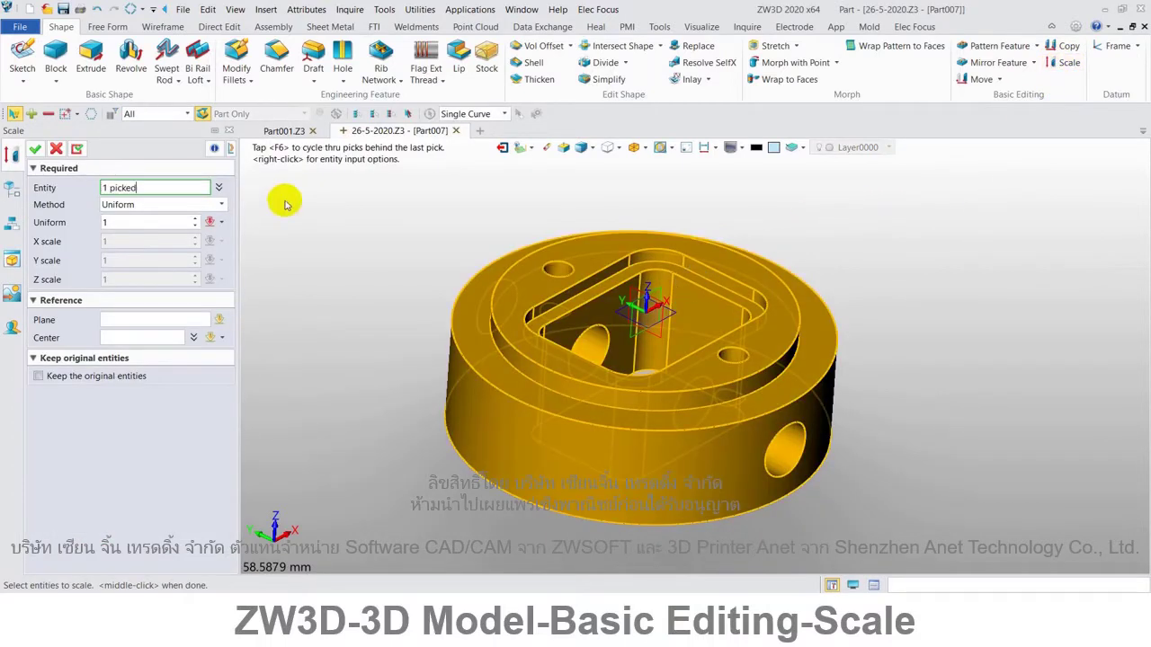
{"action": "left_click", "coordinate": [119, 223]}
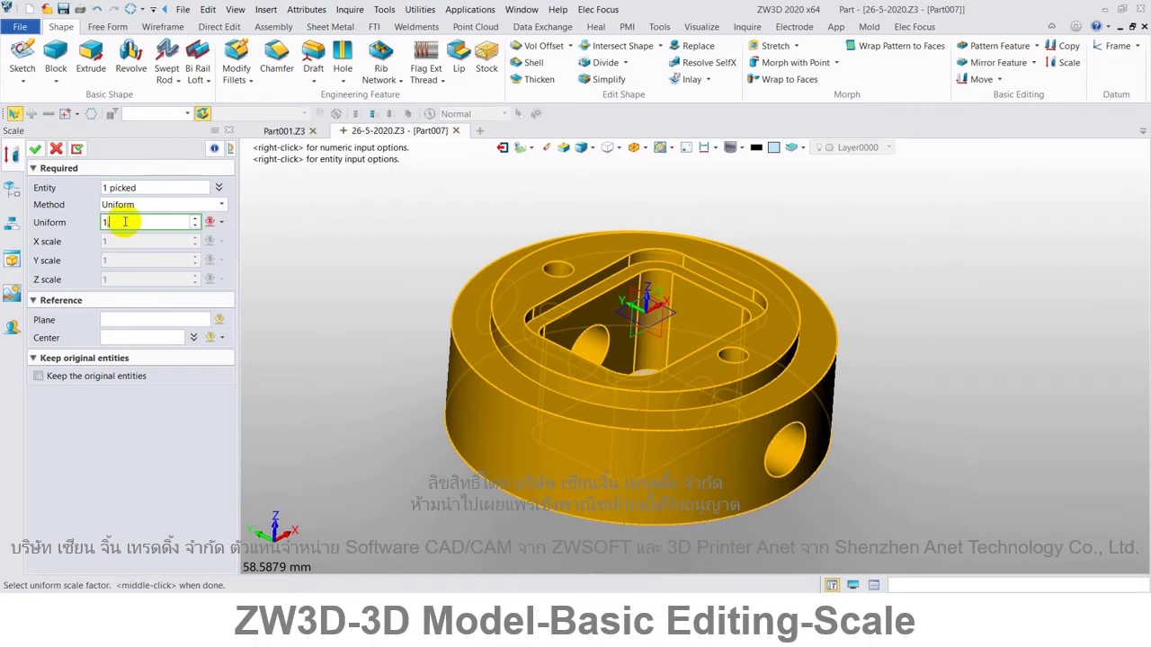
{"action": "type", "text": ".01"}
{"action": "key", "text": "Return"}
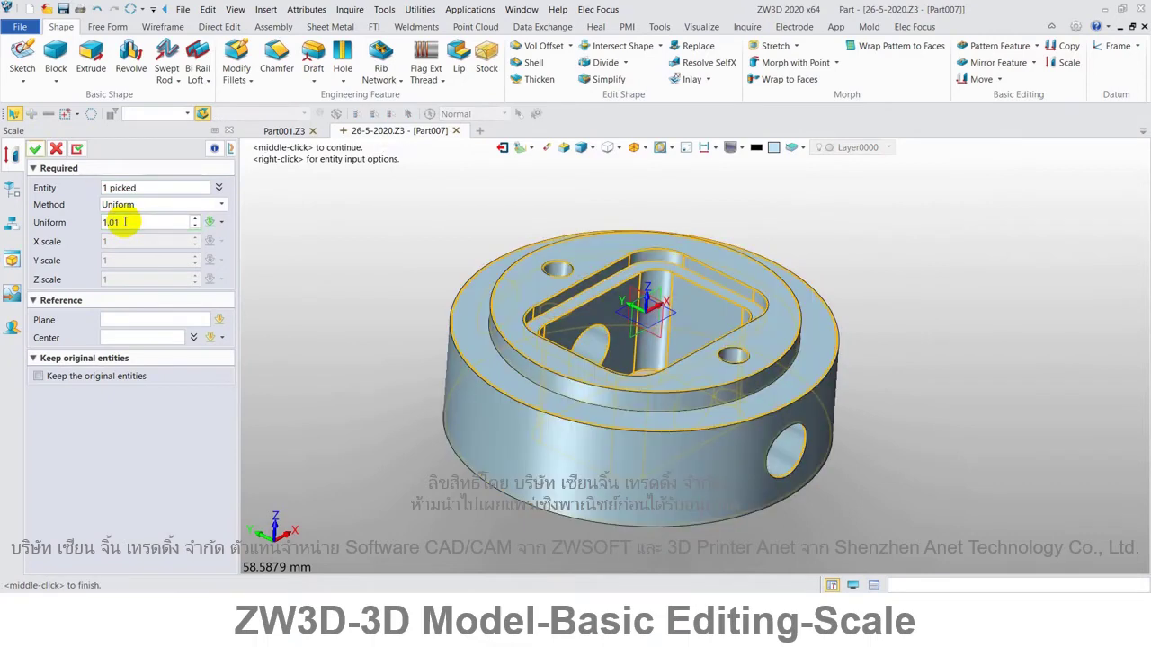
{"action": "scroll", "coordinate": [454, 342], "scroll_direction": "up", "scroll_amount": 3}
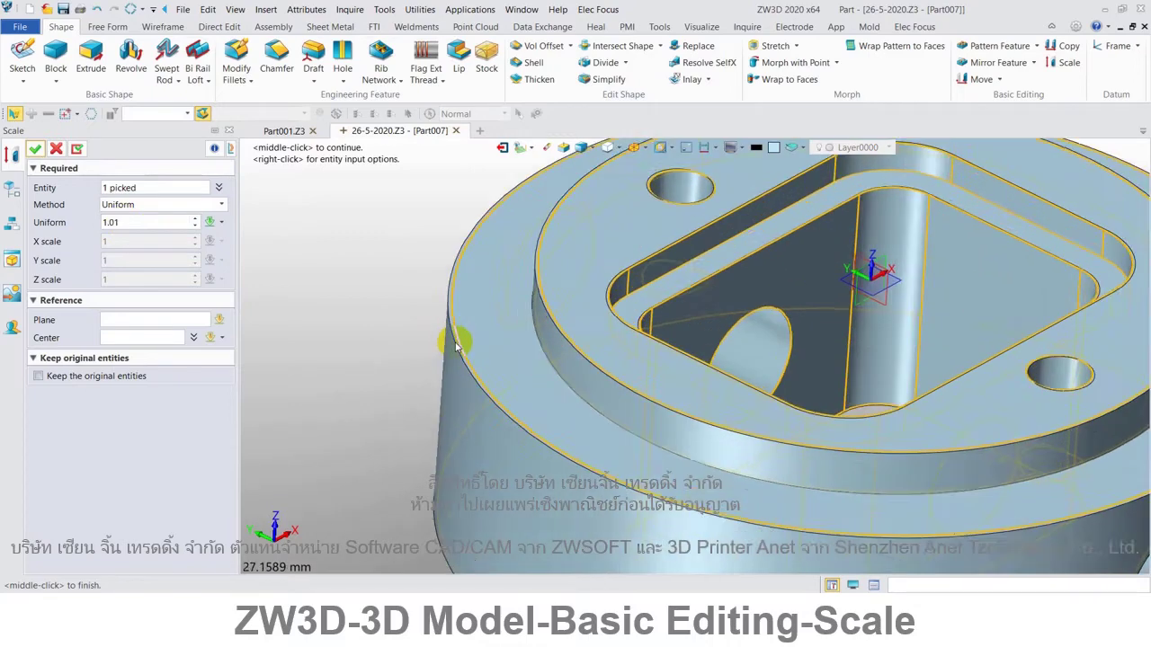
{"action": "scroll", "coordinate": [456, 344], "scroll_direction": "up", "scroll_amount": 3}
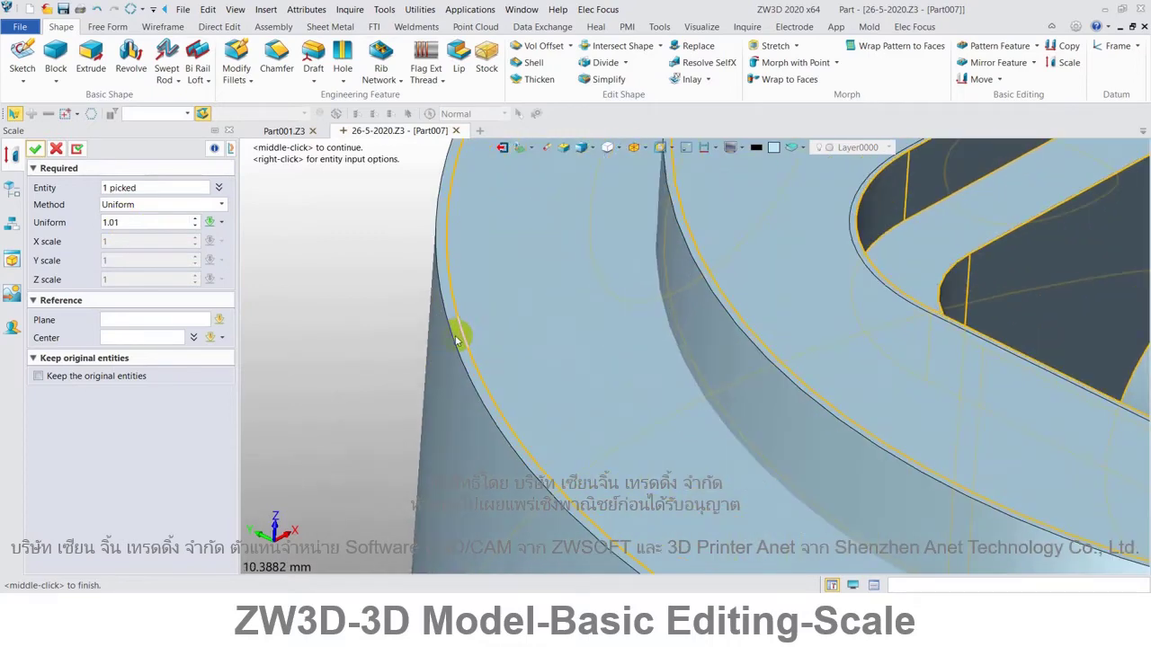
Change the uniform factor to 1.1 and inspect the enlarged preview
{"action": "left_click", "coordinate": [126, 225]}
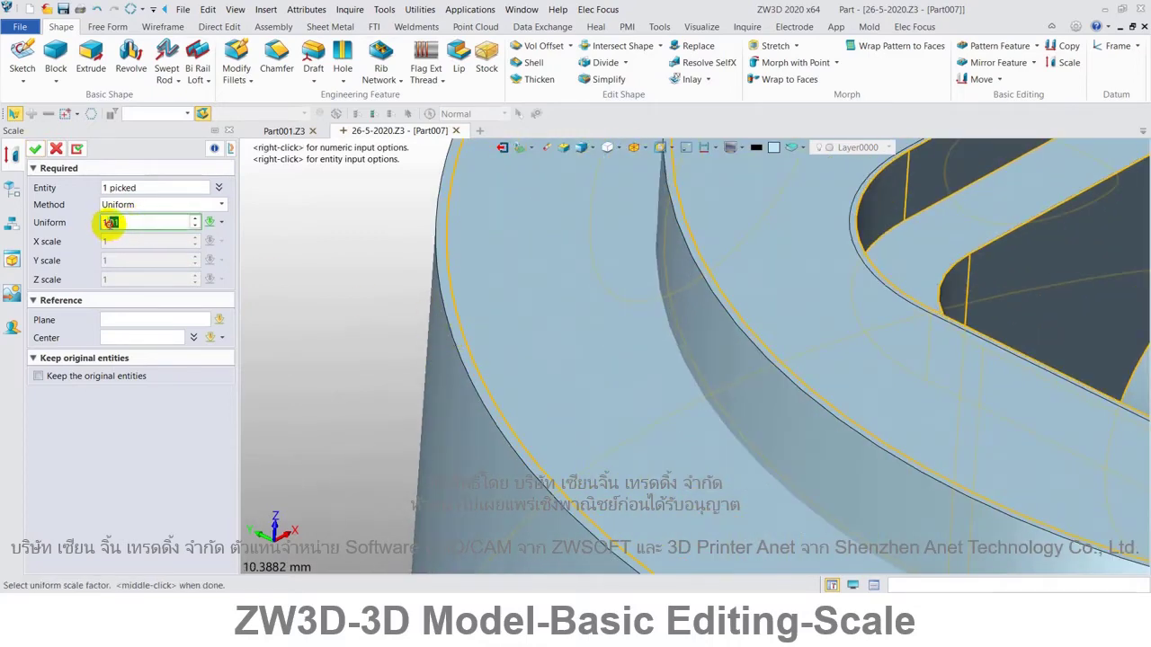
{"action": "key", "text": "Return"}
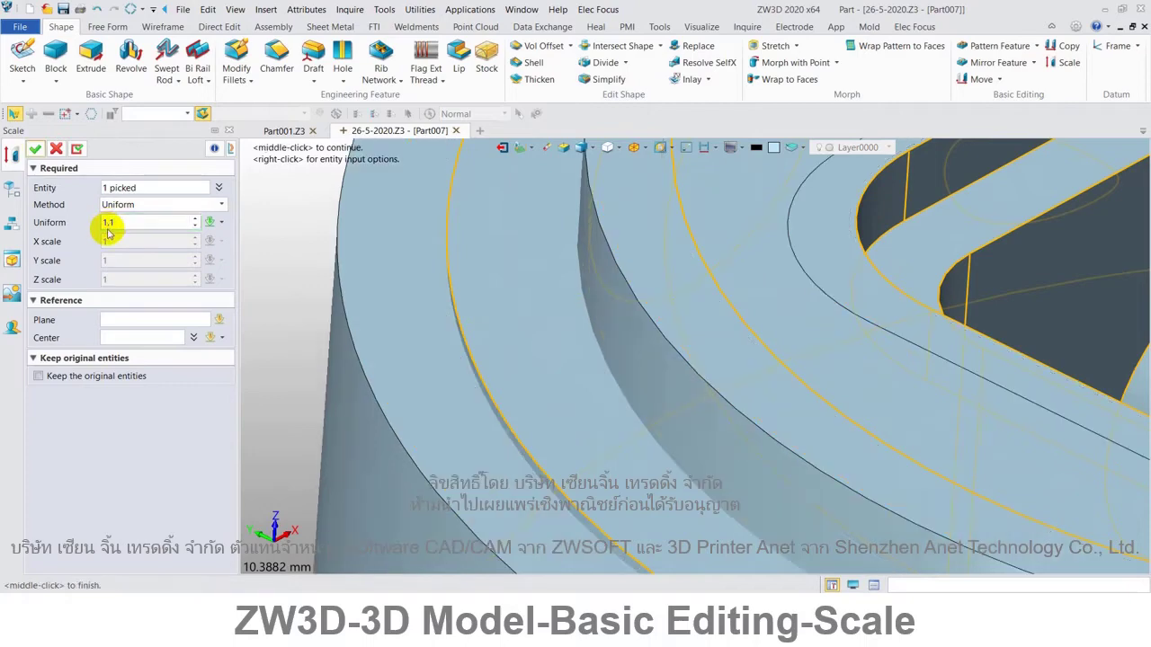
{"action": "scroll", "coordinate": [416, 267], "scroll_direction": "down", "scroll_amount": 2}
{"action": "scroll", "coordinate": [423, 278], "scroll_direction": "down", "scroll_amount": 2}
{"action": "scroll", "coordinate": [426, 284], "scroll_direction": "down", "scroll_amount": 2}
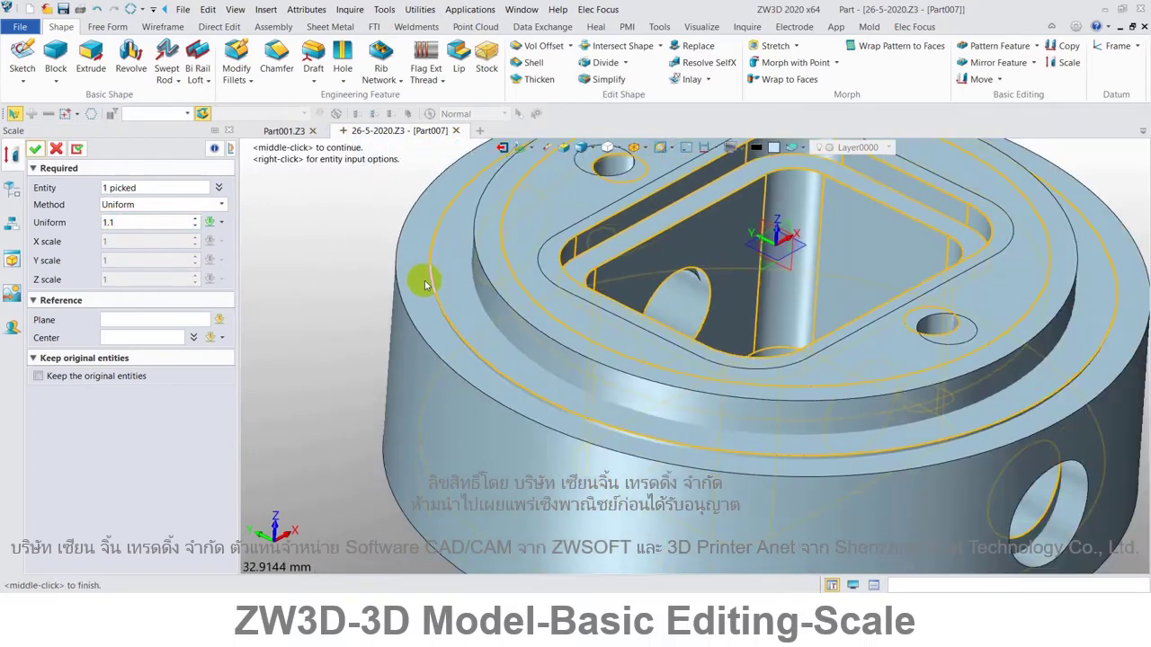
{"action": "right_click_drag", "start_coordinate": [417, 272], "coordinate": [418, 276]}
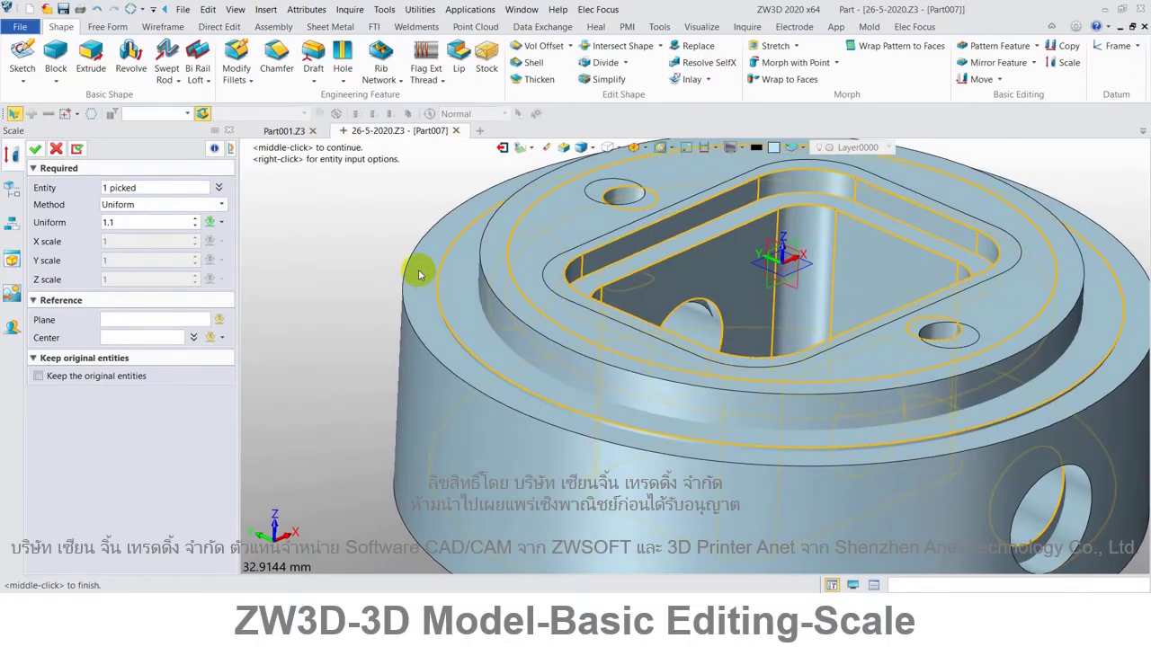
{"action": "scroll", "coordinate": [418, 274], "scroll_direction": "down", "scroll_amount": 2}
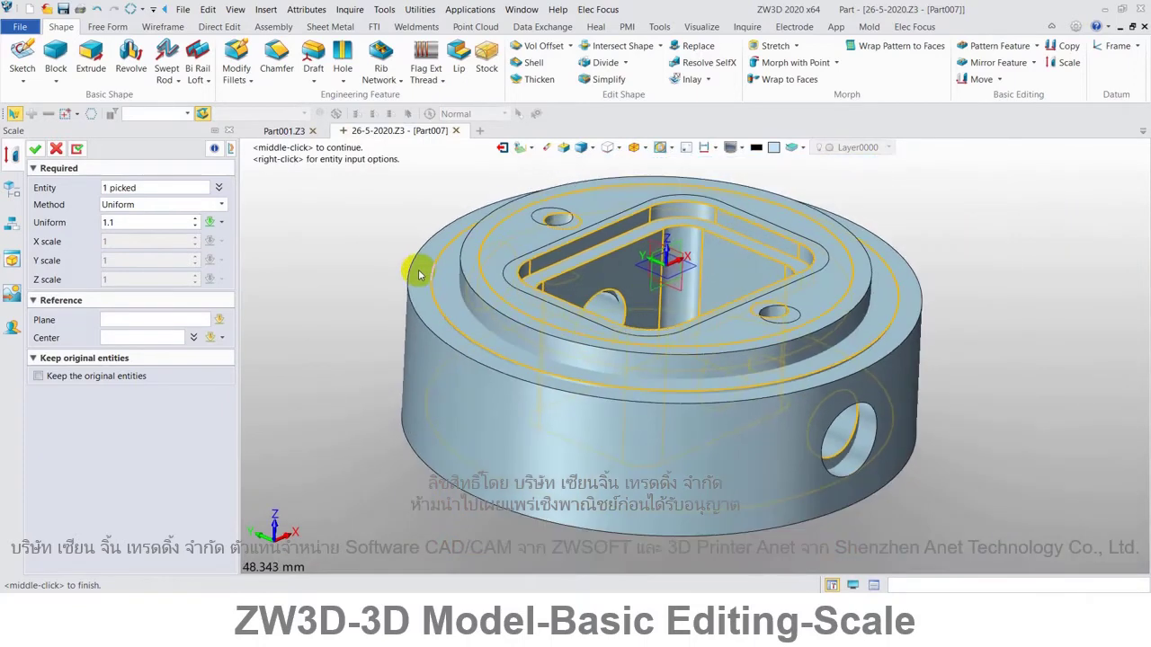
Cancel the trial scale and annotate the top outer circular edge with a Radial R25.00 dimension
{"action": "left_click", "coordinate": [56, 149]}
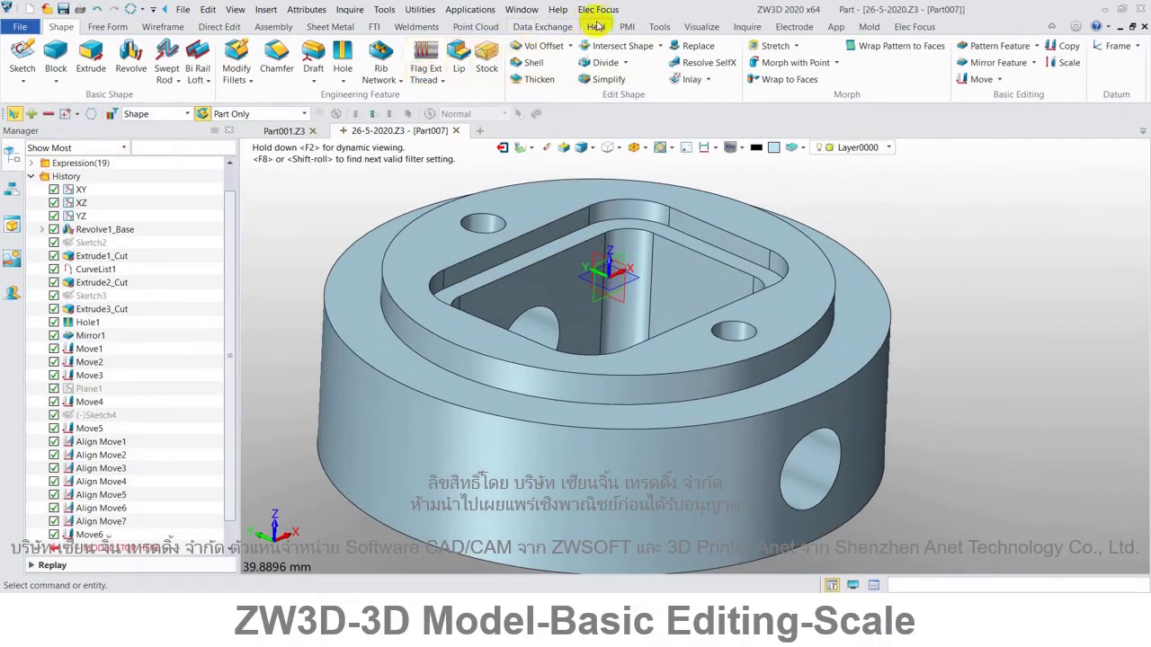
{"action": "left_click", "coordinate": [627, 26]}
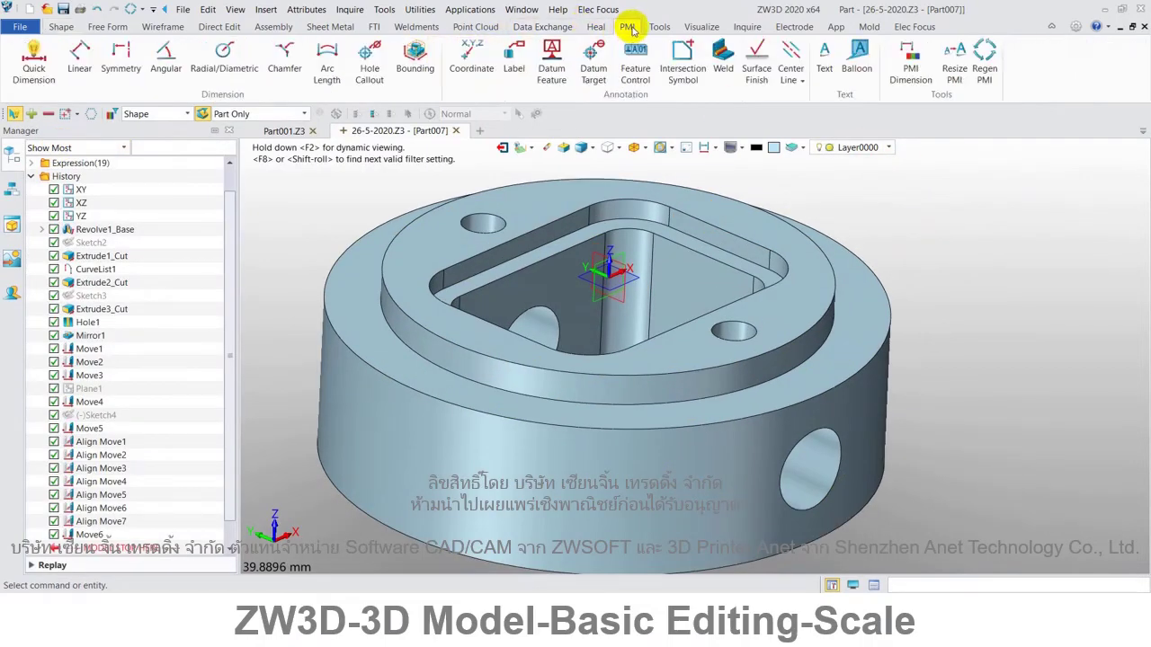
{"action": "left_click", "coordinate": [227, 60]}
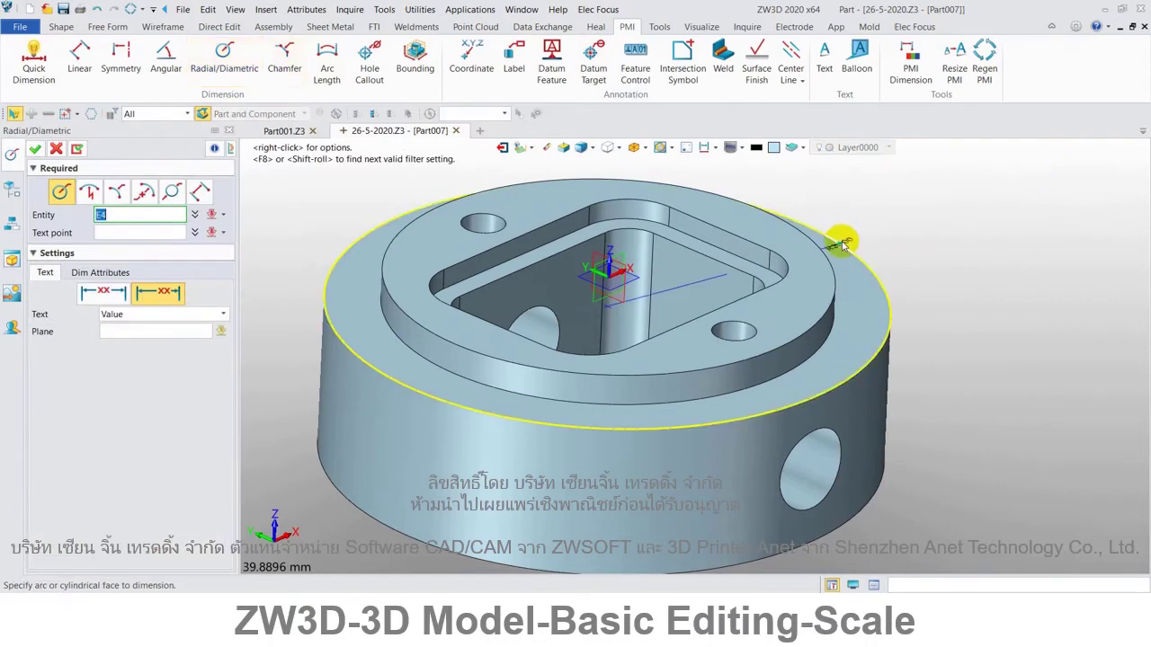
{"action": "left_click", "coordinate": [842, 243]}
{"action": "left_click", "coordinate": [870, 212]}
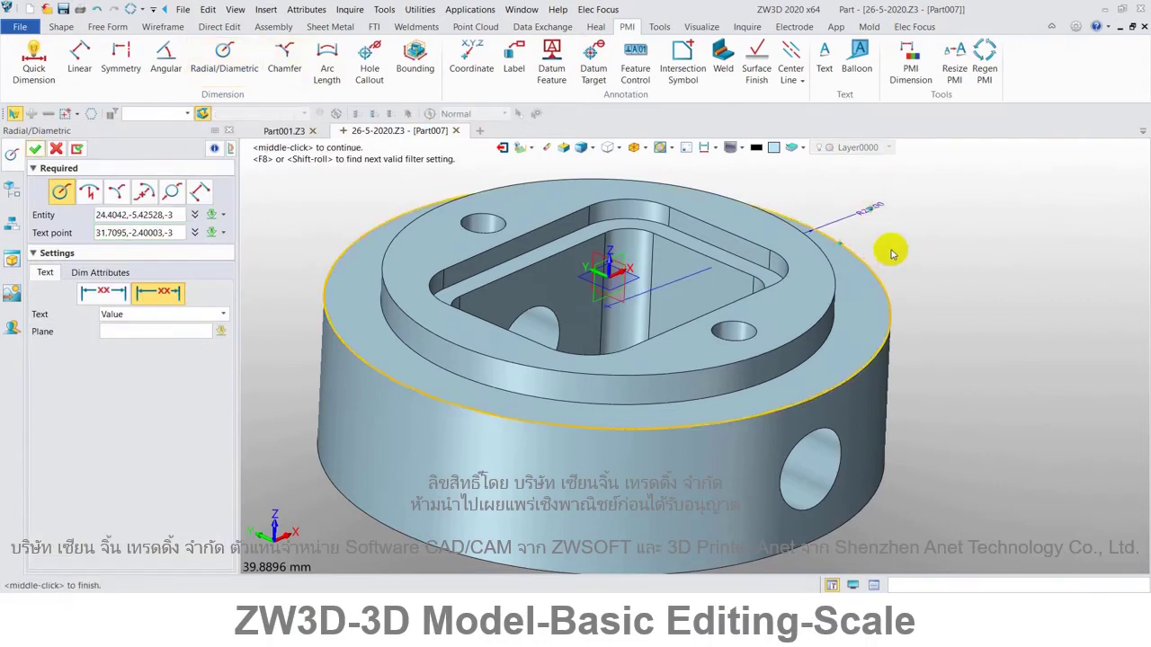
{"action": "scroll", "coordinate": [887, 249], "scroll_direction": "up", "scroll_amount": 1}
{"action": "scroll", "coordinate": [881, 260], "scroll_direction": "down", "scroll_amount": 1}
{"action": "scroll", "coordinate": [881, 260], "scroll_direction": "down", "scroll_amount": 1}
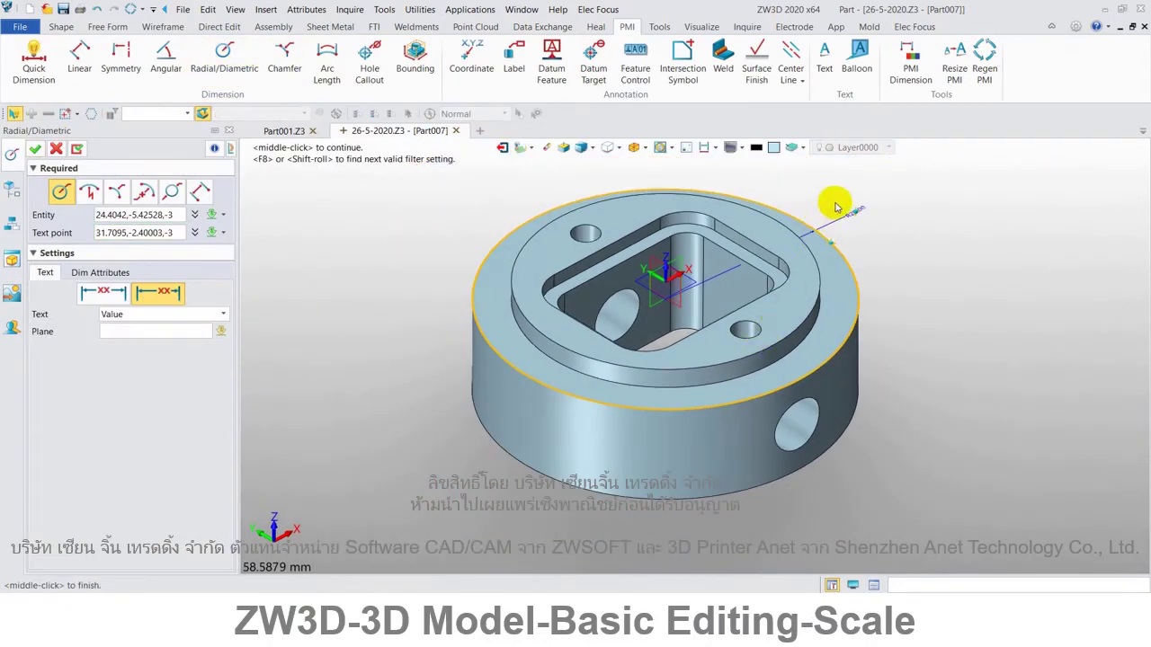
{"action": "scroll", "coordinate": [873, 211], "scroll_direction": "up", "scroll_amount": 3}
{"action": "scroll", "coordinate": [881, 224], "scroll_direction": "up", "scroll_amount": 1}
{"action": "scroll", "coordinate": [884, 234], "scroll_direction": "down", "scroll_amount": 3}
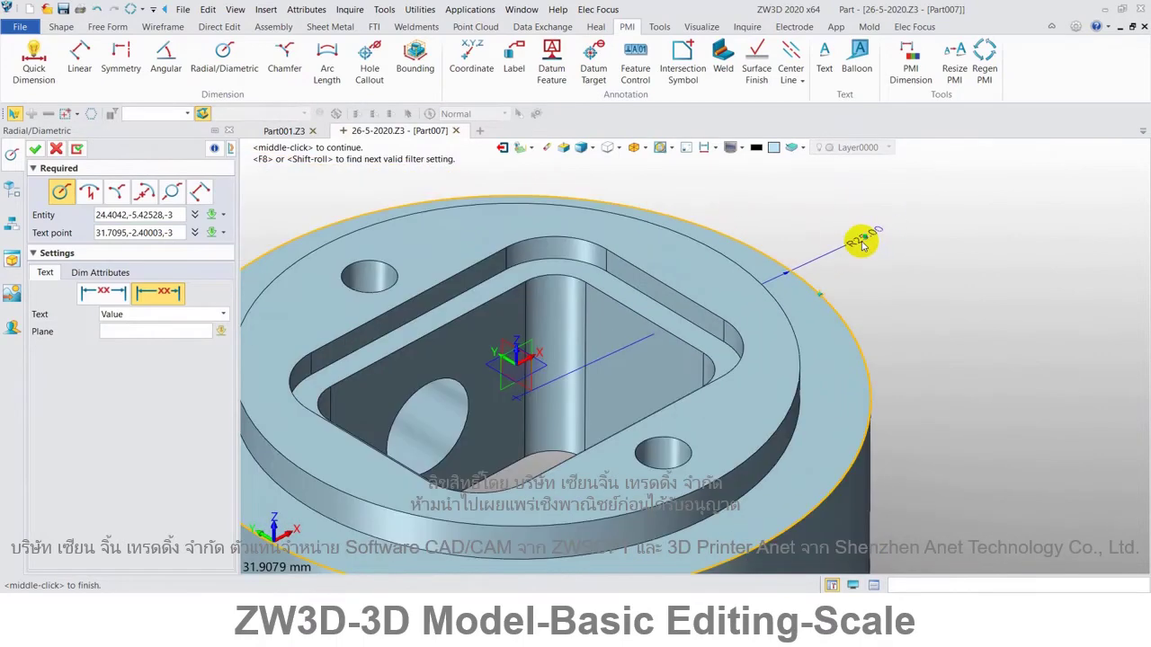
{"action": "scroll", "coordinate": [863, 239], "scroll_direction": "down", "scroll_amount": 1}
{"action": "left_click", "coordinate": [35, 149]}
{"action": "scroll", "coordinate": [902, 283], "scroll_direction": "down", "scroll_amount": 1}
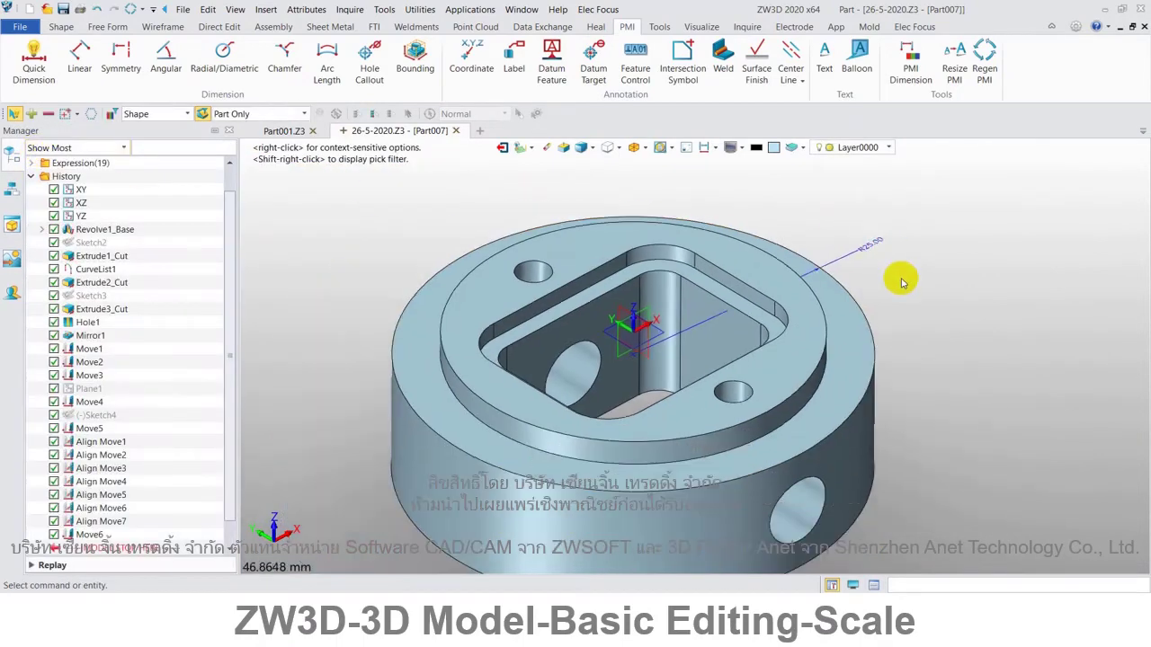
{"action": "scroll", "coordinate": [902, 283], "scroll_direction": "down", "scroll_amount": 1}
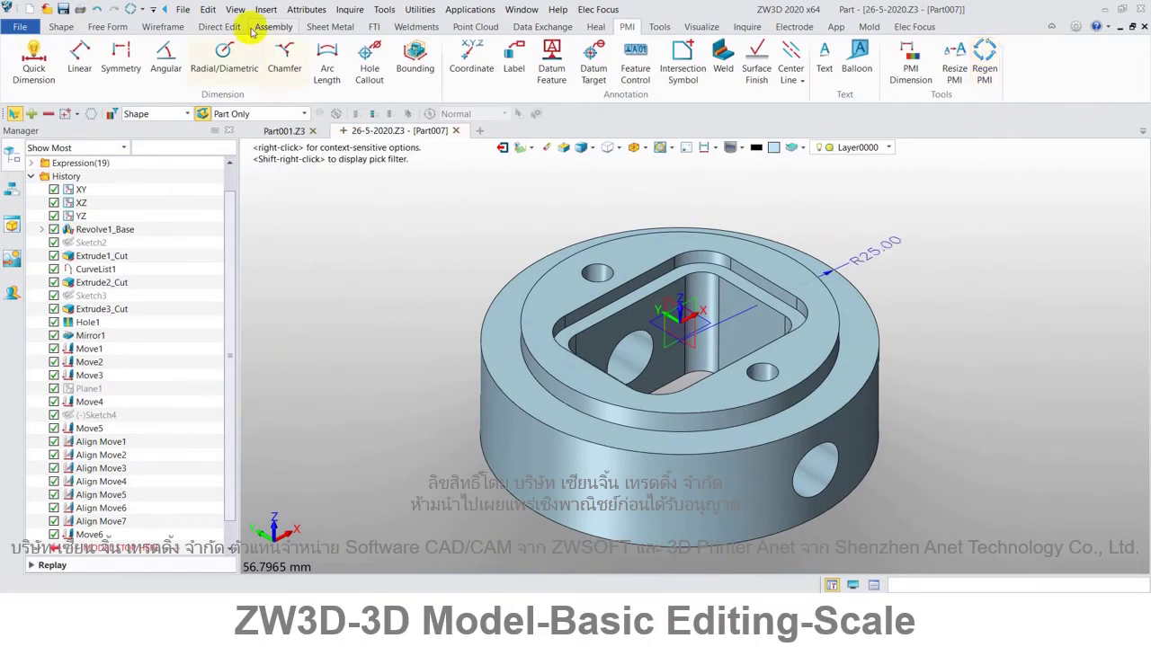
Scale the whole part uniformly by 1.1 so the radius reads R27.50, then reopen Scale
{"action": "left_click", "coordinate": [63, 27]}
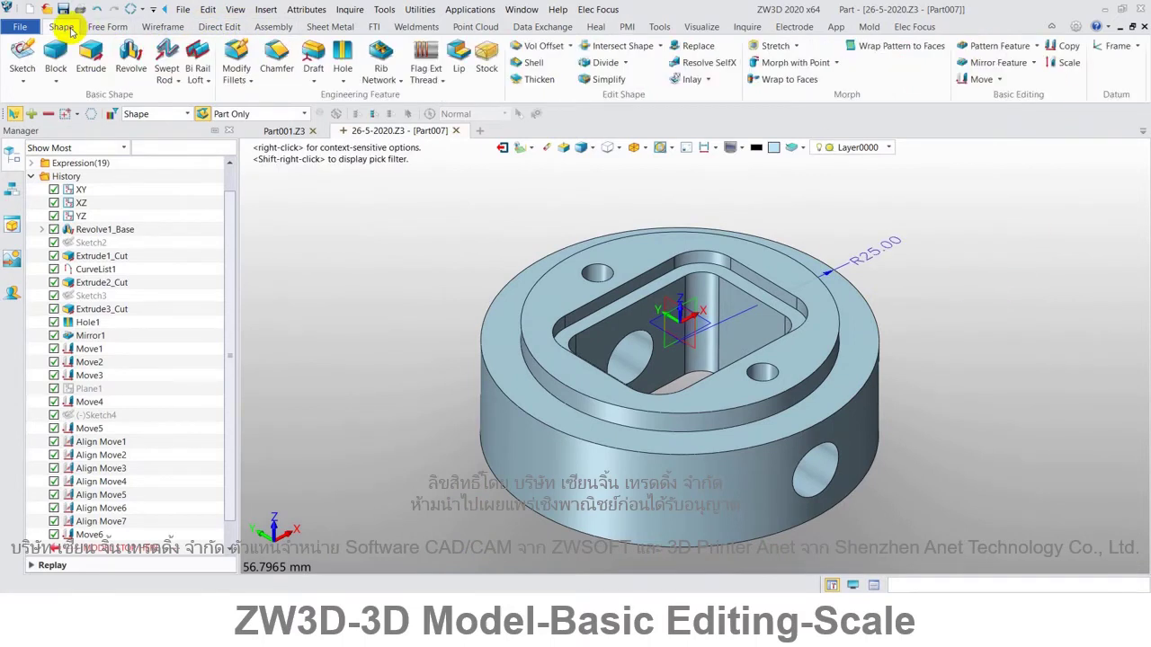
{"action": "left_click", "coordinate": [1070, 62]}
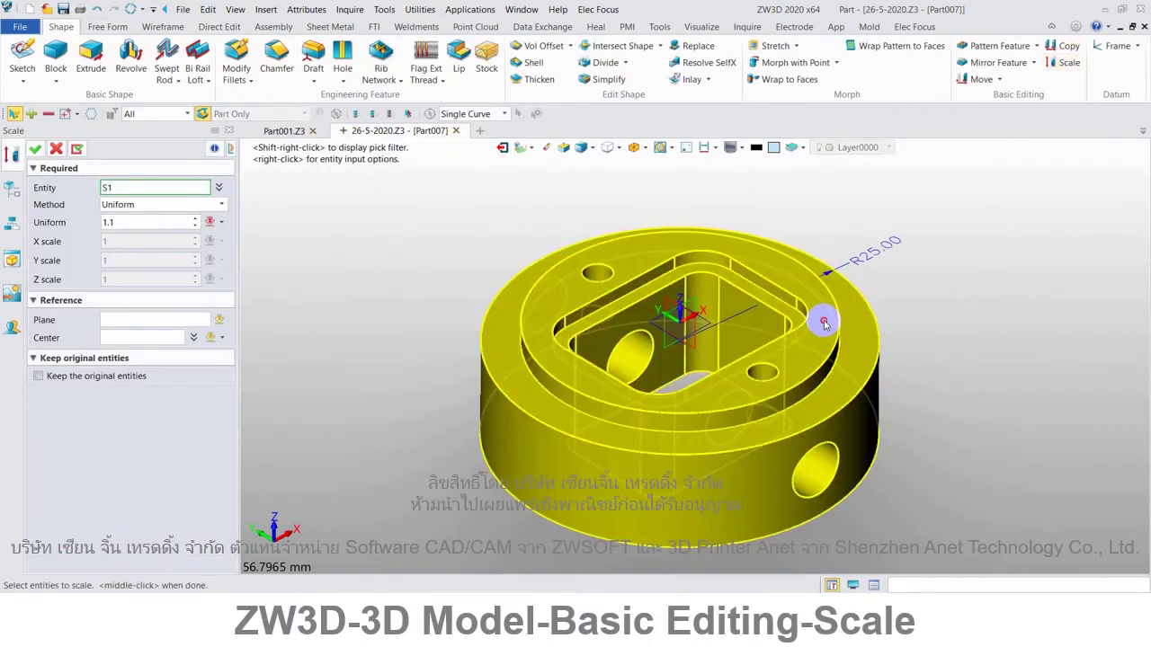
{"action": "left_click", "coordinate": [800, 324]}
{"action": "left_click", "coordinate": [147, 222]}
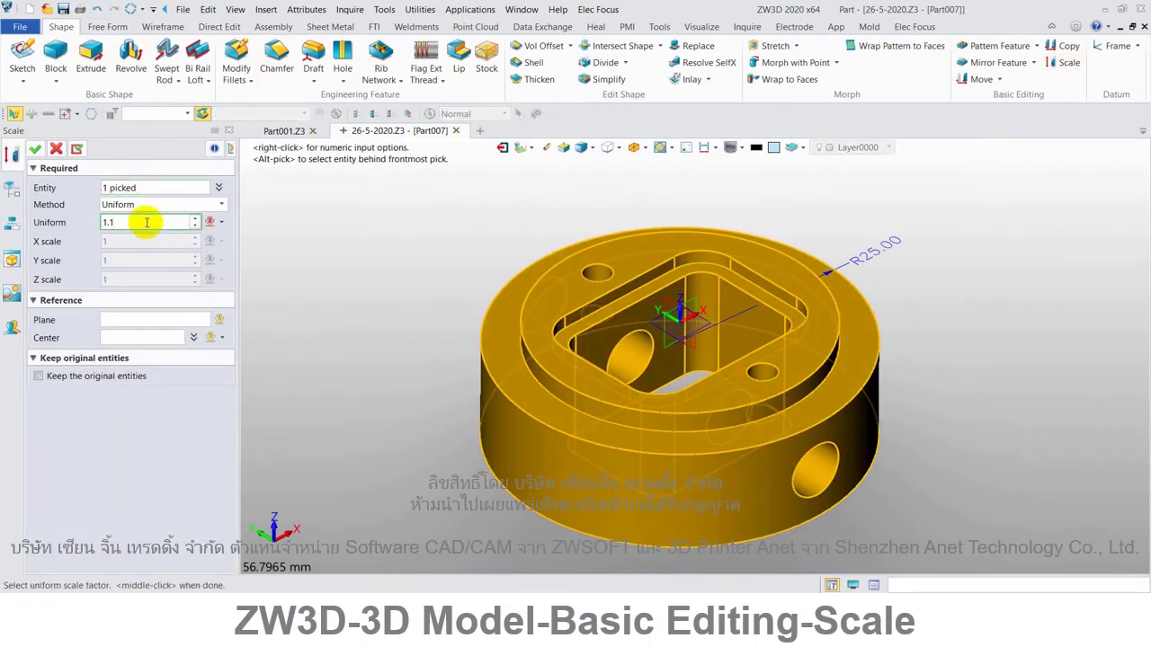
{"action": "left_click", "coordinate": [36, 149]}
{"action": "scroll", "coordinate": [917, 254], "scroll_direction": "up", "scroll_amount": 2}
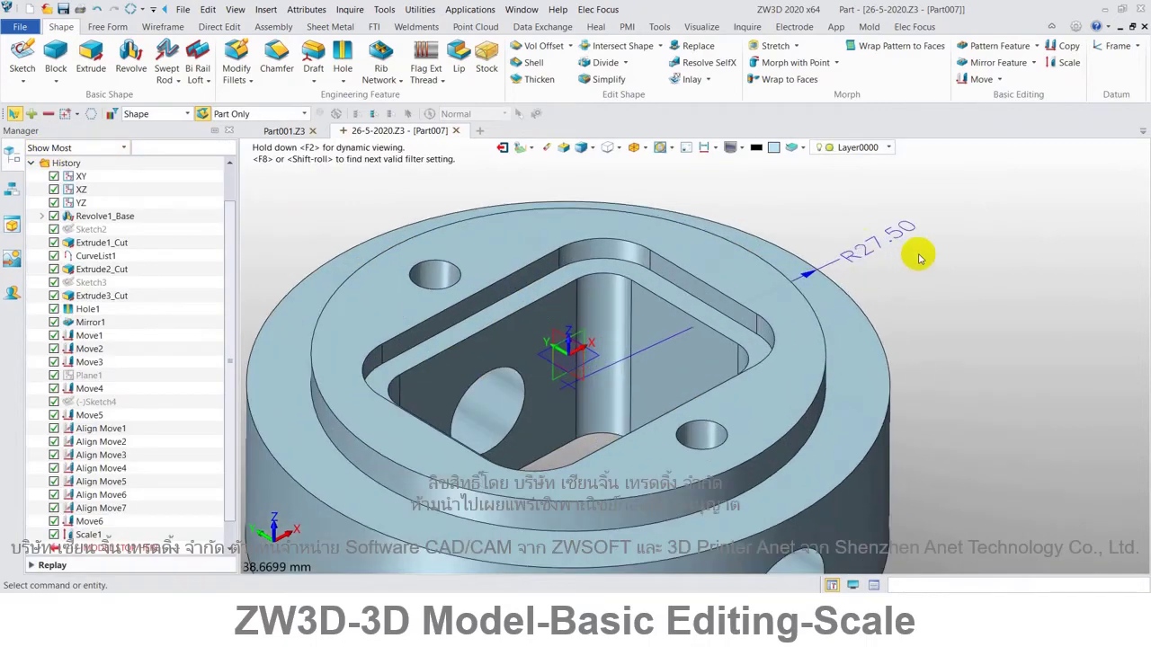
{"action": "scroll", "coordinate": [861, 248], "scroll_direction": "down", "scroll_amount": 1}
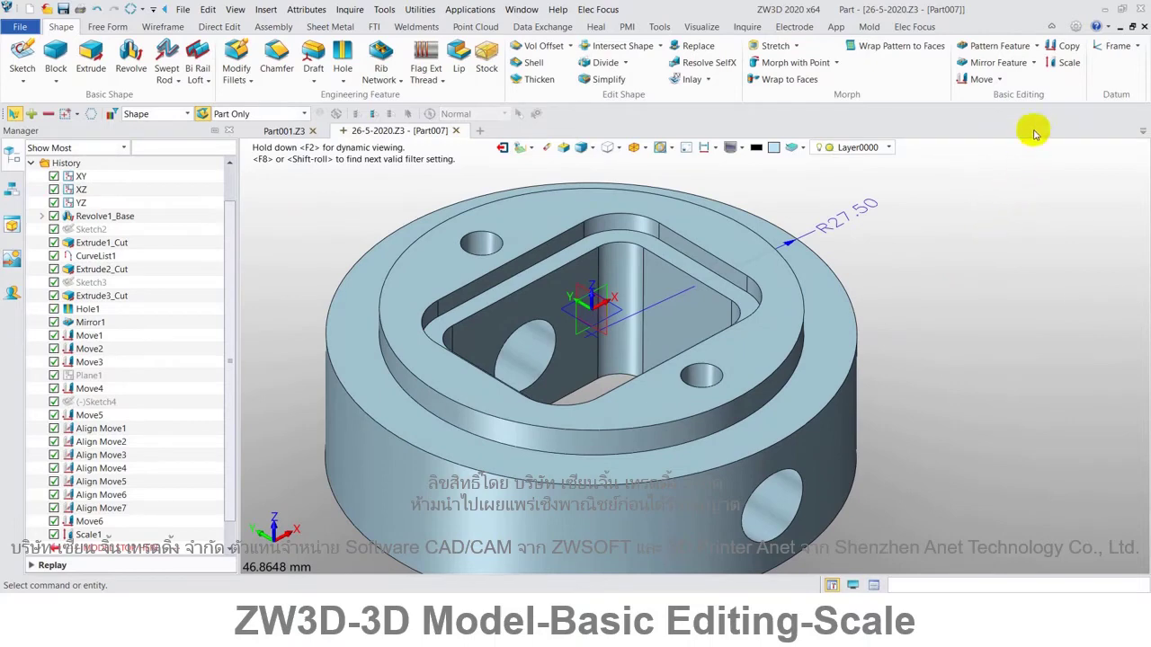
{"action": "left_click", "coordinate": [1069, 63]}
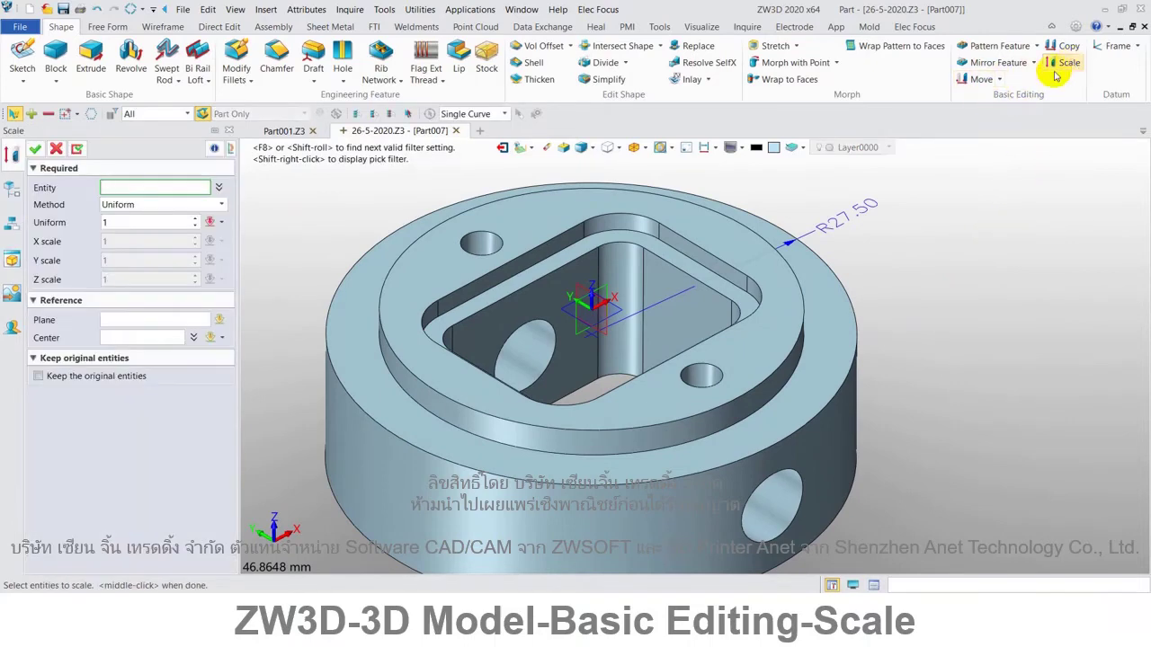
Pick the part, switch to Non-Uniform scaling and preview a Z factor of 1.1
{"action": "left_click", "coordinate": [437, 238]}
{"action": "left_click", "coordinate": [437, 238]}
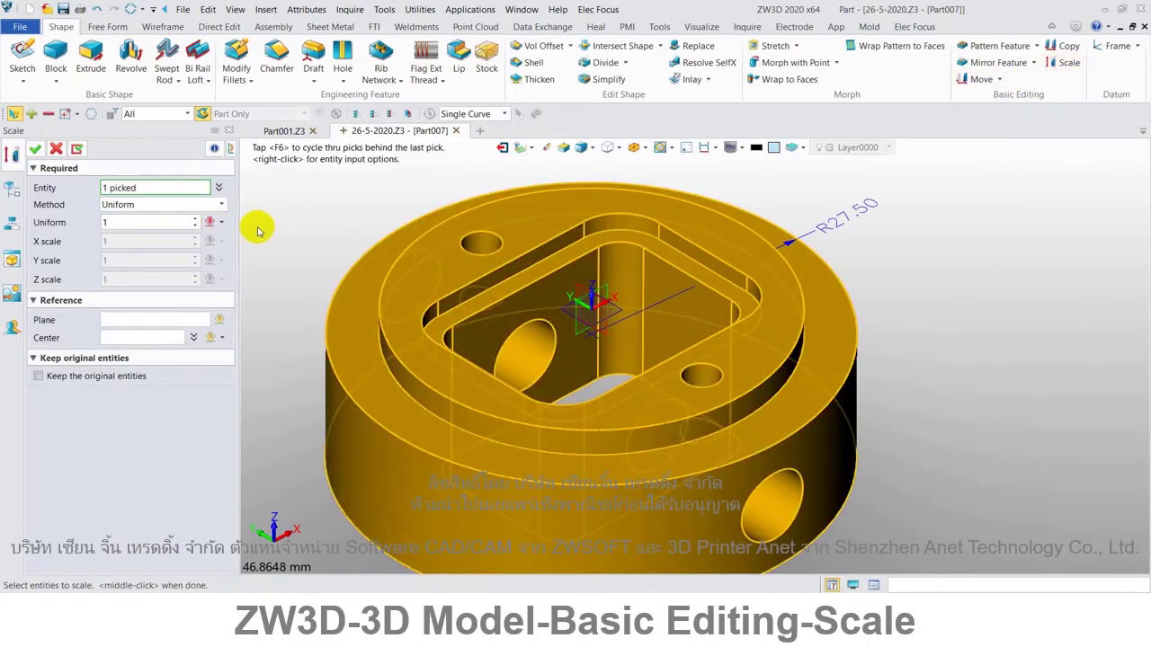
{"action": "left_click", "coordinate": [155, 205]}
{"action": "left_click", "coordinate": [146, 230]}
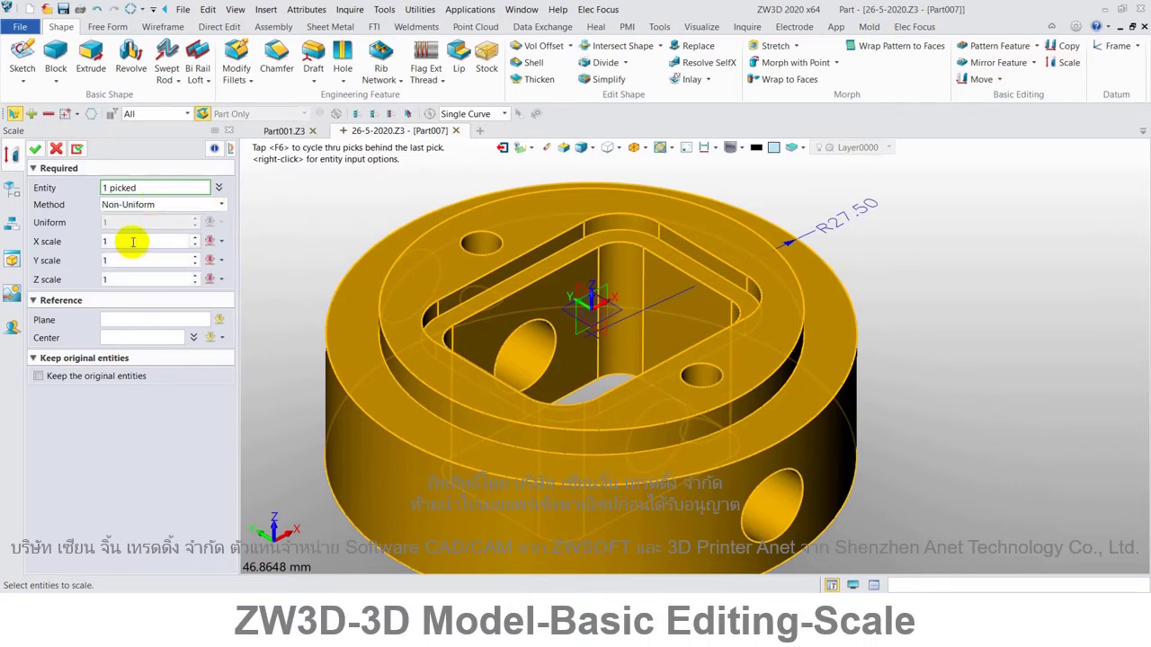
{"action": "left_click", "coordinate": [135, 241]}
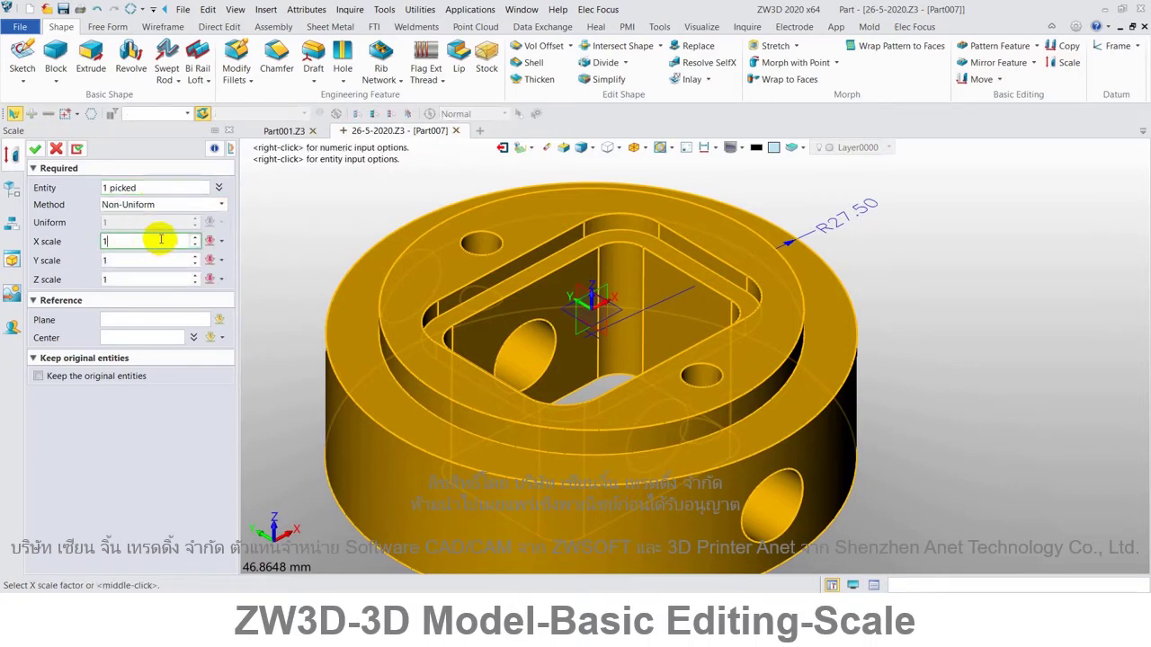
{"action": "middle_click_drag", "start_coordinate": [385, 243], "coordinate": [382, 231]}
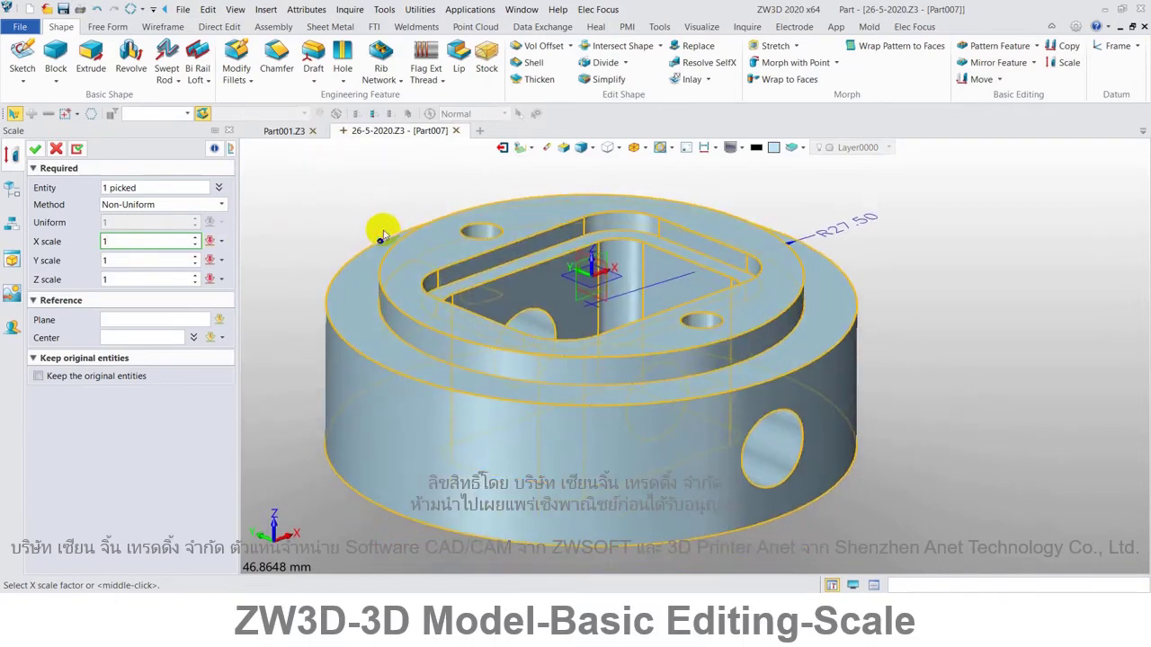
{"action": "left_click", "coordinate": [156, 280]}
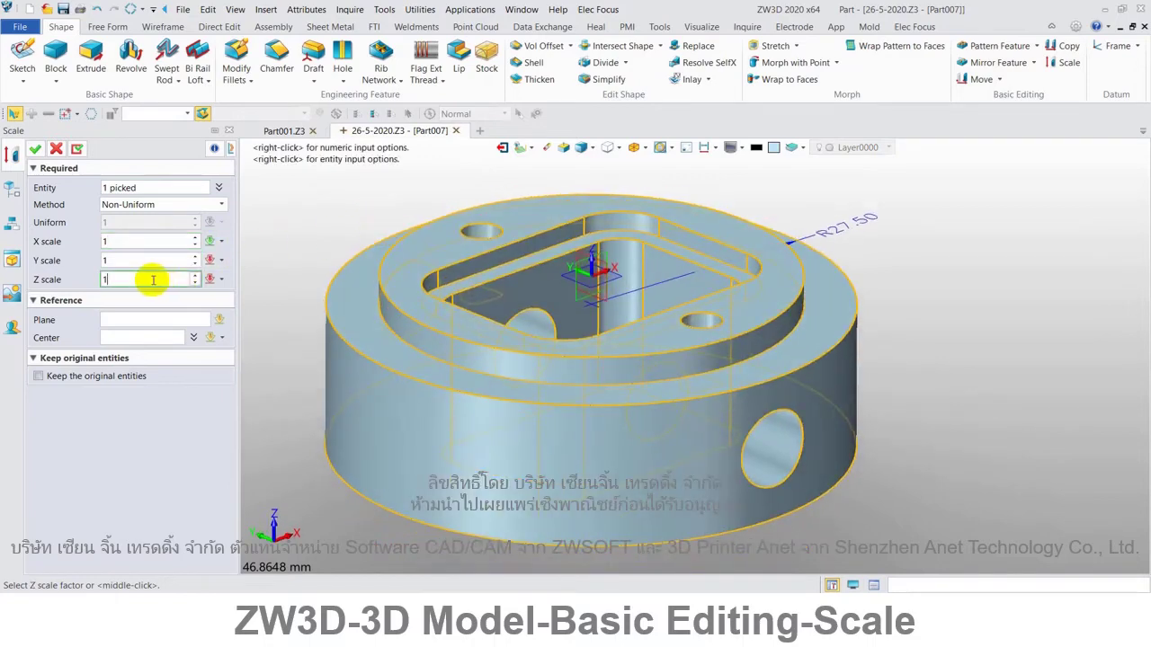
{"action": "type", "text": ".1"}
{"action": "key", "text": "Return"}
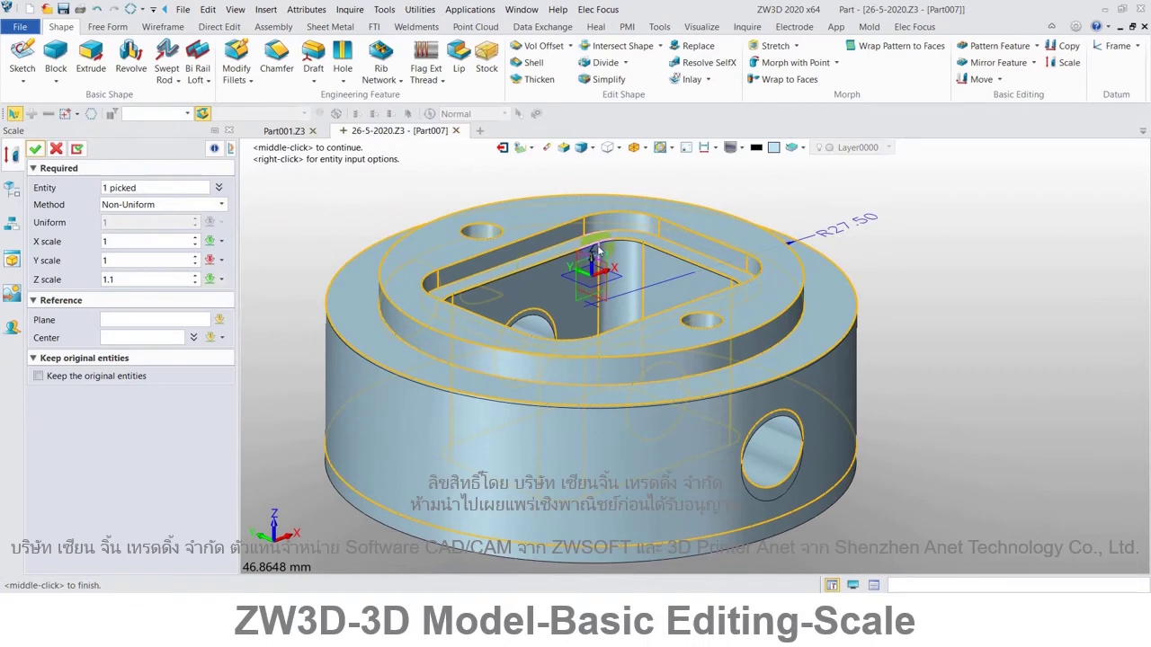
End the non-uniform trial, leaving the part at its 1.1 uniform size
{"action": "scroll", "coordinate": [628, 304], "scroll_direction": "down", "scroll_amount": 2}
{"action": "middle_click_drag", "start_coordinate": [694, 350], "coordinate": [694, 356]}
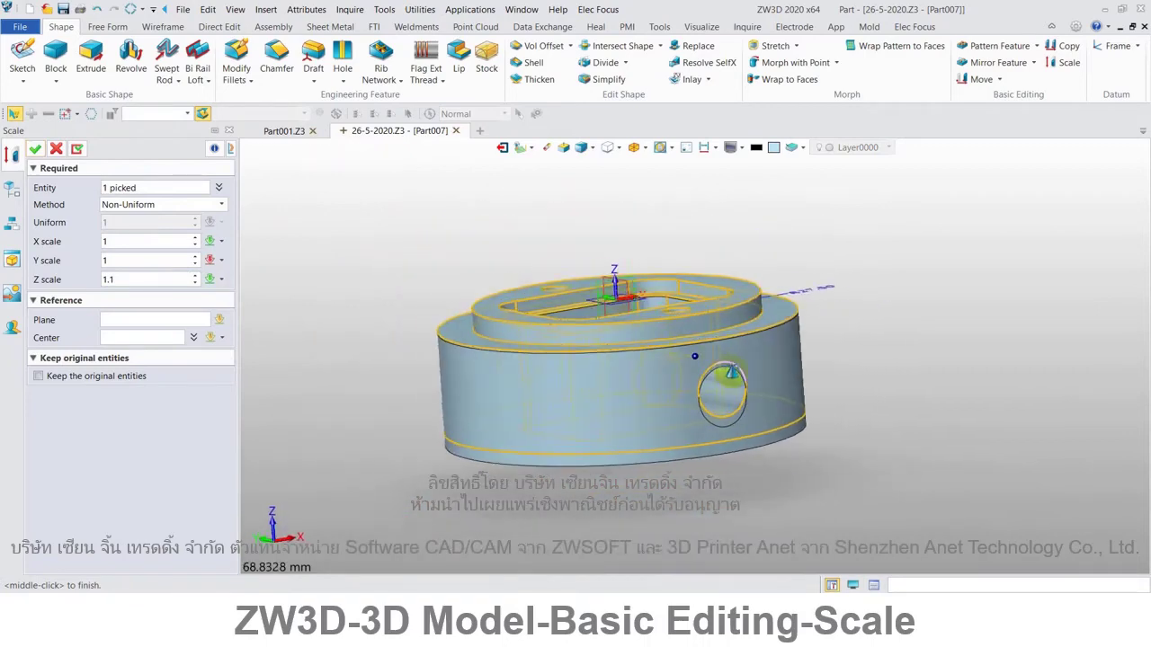
{"action": "middle_click", "coordinate": [694, 356]}
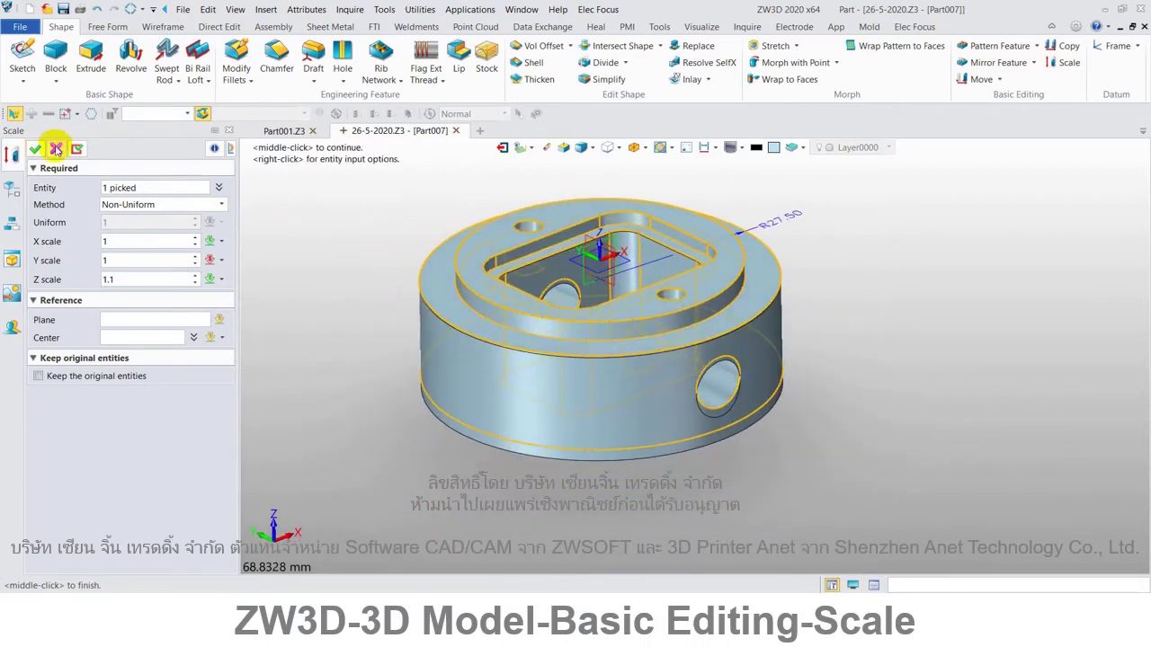
{"action": "left_click", "coordinate": [55, 148]}
{"action": "left_click", "coordinate": [627, 26]}
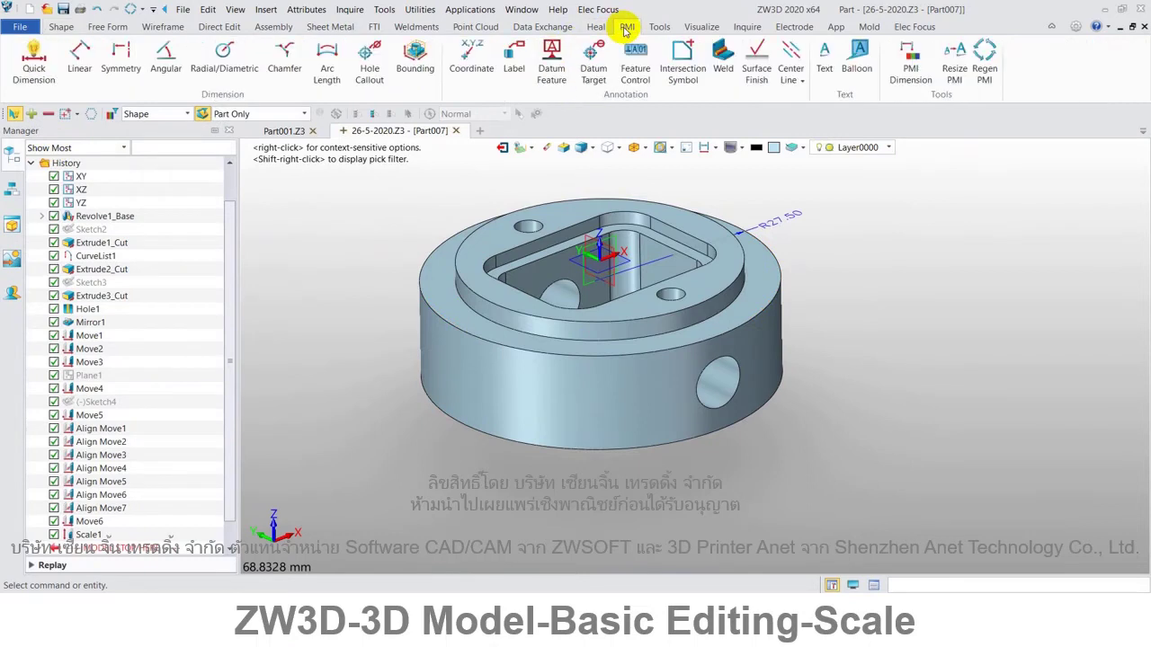
Start a Quick Dimension referencing the part's top face and bottom face
{"action": "left_click", "coordinate": [36, 65]}
{"action": "scroll", "coordinate": [783, 239], "scroll_direction": "up", "scroll_amount": 2}
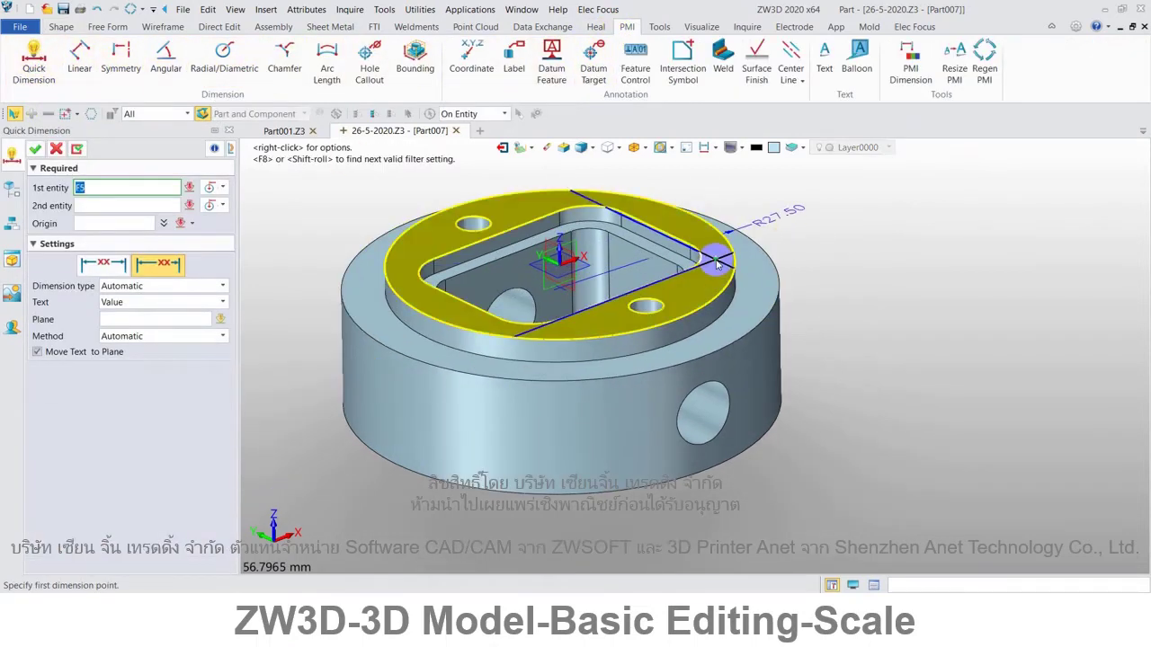
{"action": "left_click", "coordinate": [716, 262]}
{"action": "middle_click_drag", "start_coordinate": [801, 312], "coordinate": [816, 483]}
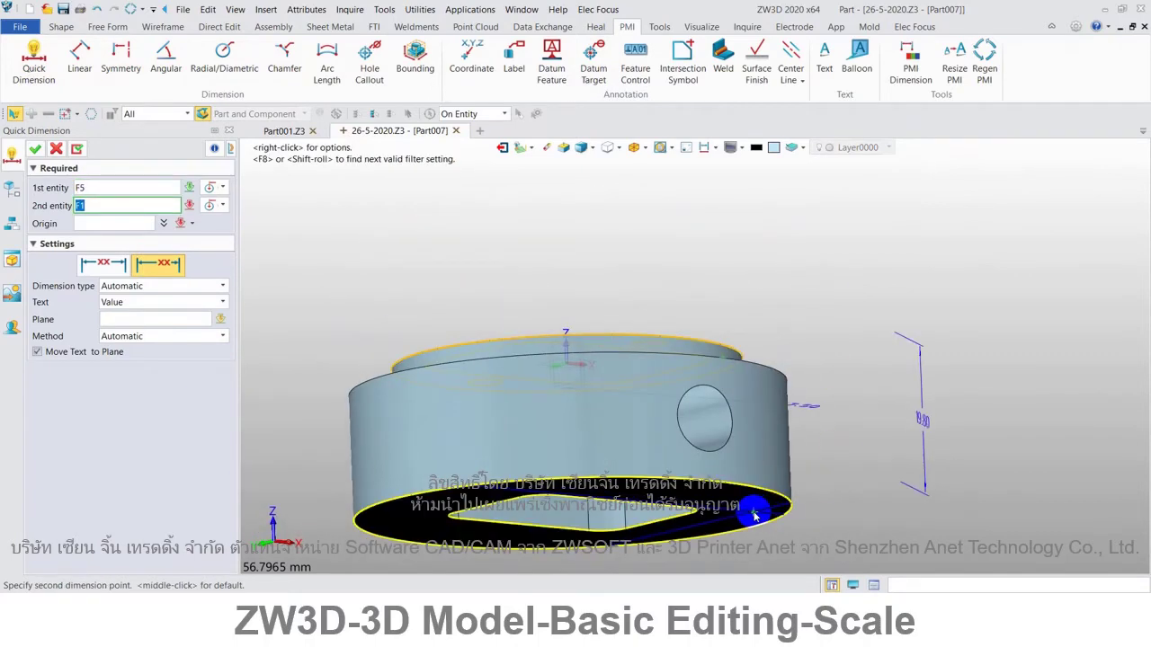
{"action": "left_click", "coordinate": [754, 515]}
{"action": "middle_click_drag", "start_coordinate": [817, 410], "coordinate": [834, 462]}
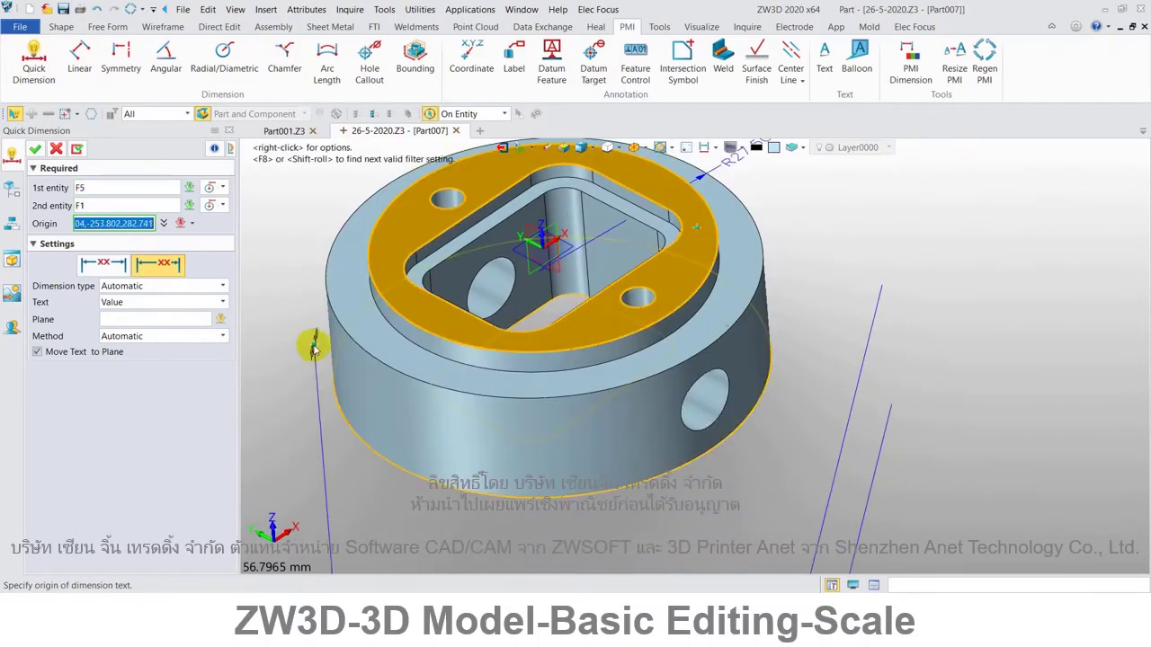
Put the dimension on the XZ plane and place the 19.80 height beside the part
{"action": "left_click", "coordinate": [123, 319]}
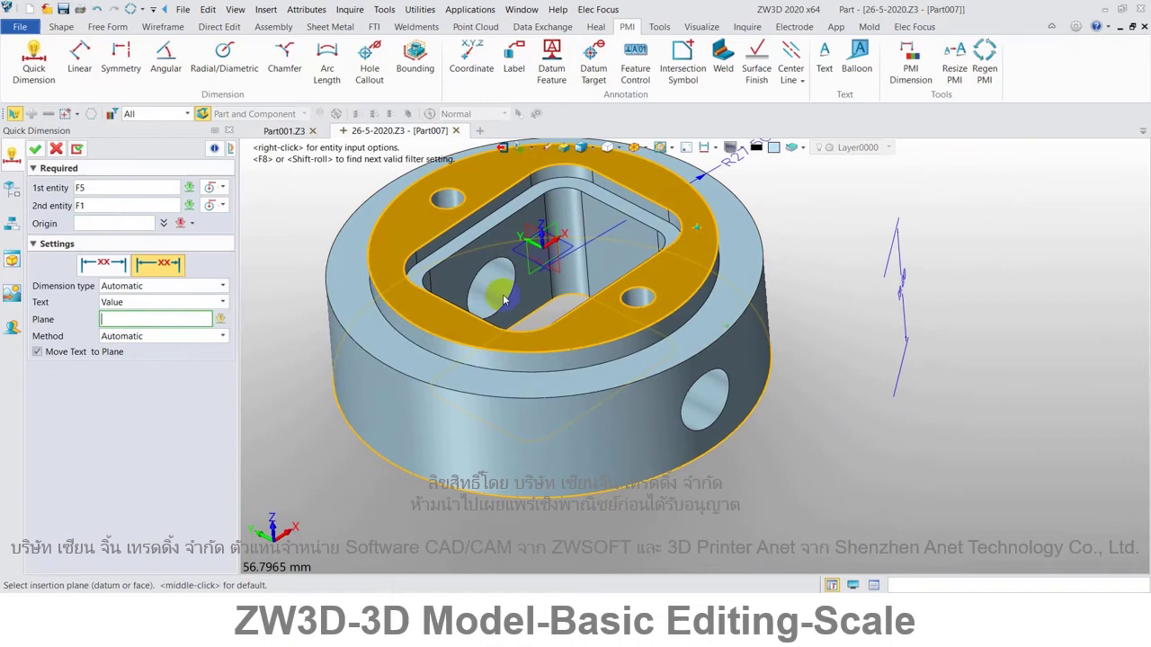
{"action": "left_click", "coordinate": [558, 232]}
{"action": "mouse_move", "coordinate": [558, 236]}
{"action": "middle_mouse_down"}
{"action": "mouse_move", "coordinate": [783, 223]}
{"action": "mouse_move", "coordinate": [748, 239]}
{"action": "middle_mouse_up"}
{"action": "left_click", "coordinate": [784, 184]}
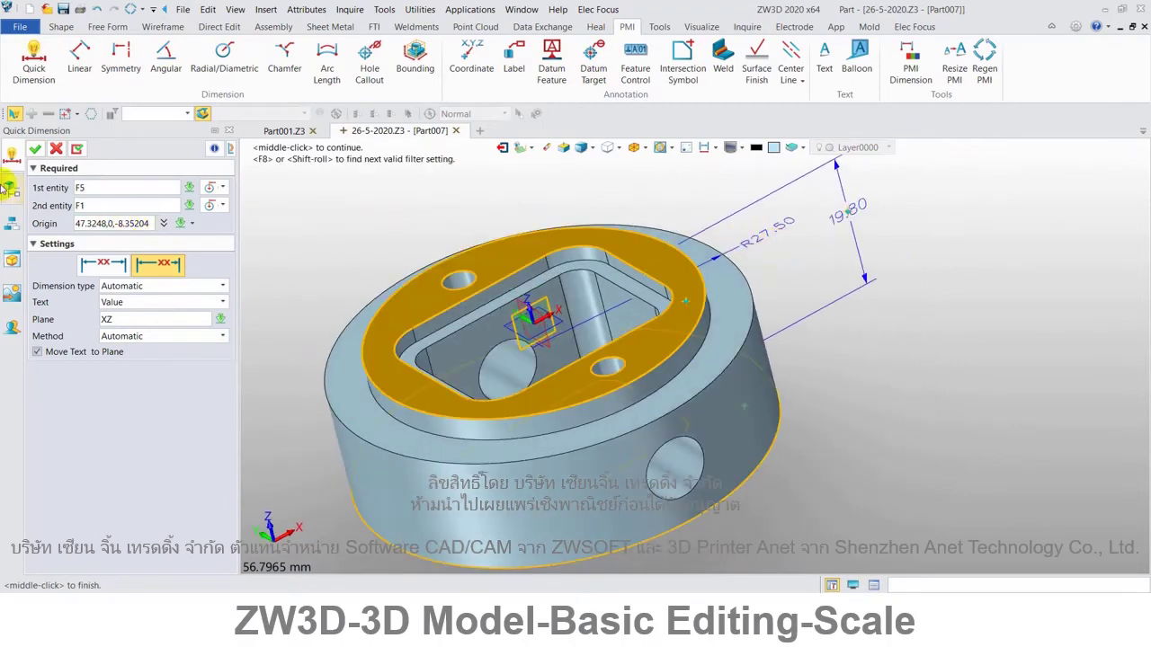
{"action": "left_click", "coordinate": [34, 148]}
{"action": "mouse_move", "coordinate": [836, 399]}
{"action": "middle_mouse_down"}
{"action": "mouse_move", "coordinate": [792, 438]}
{"action": "mouse_move", "coordinate": [905, 338]}
{"action": "middle_mouse_up"}
Scale the part non-uniformly with Z factor 1.2, raising the height from 19.80 to 23.76
{"action": "left_click", "coordinate": [61, 26]}
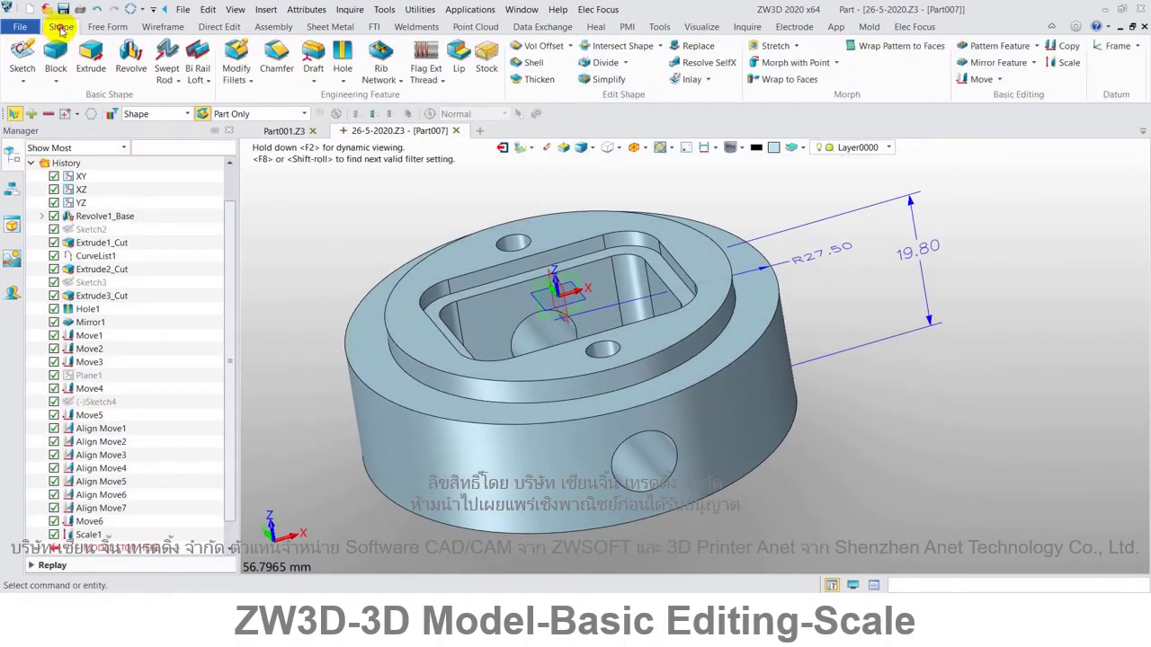
{"action": "left_click", "coordinate": [1064, 68]}
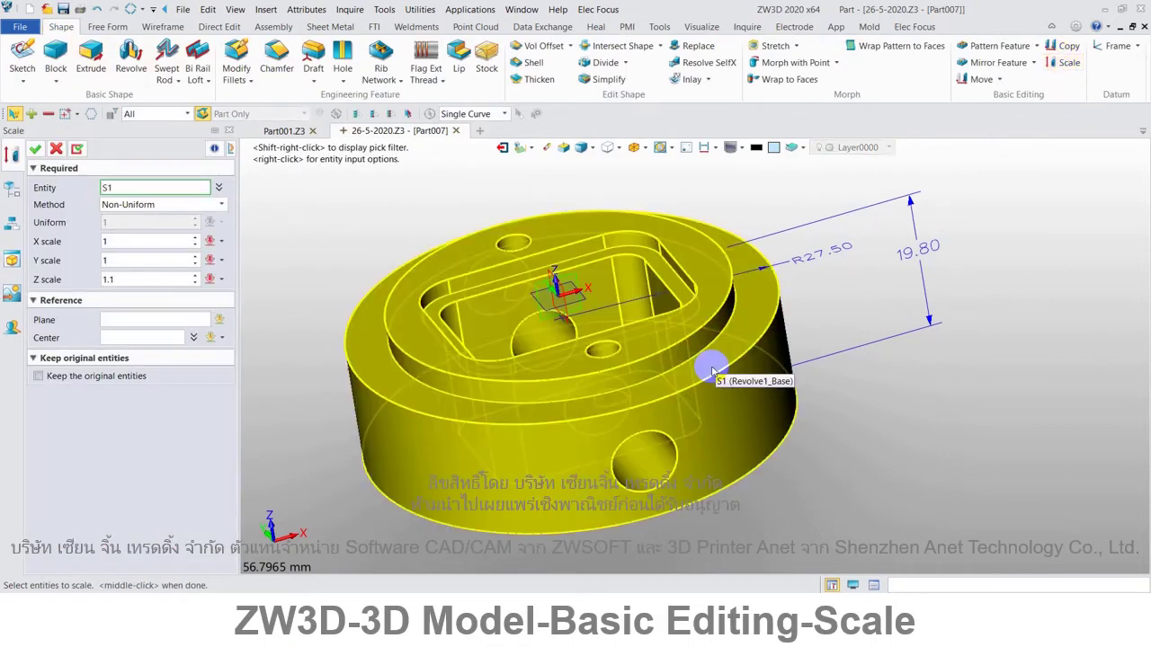
{"action": "left_click", "coordinate": [713, 374]}
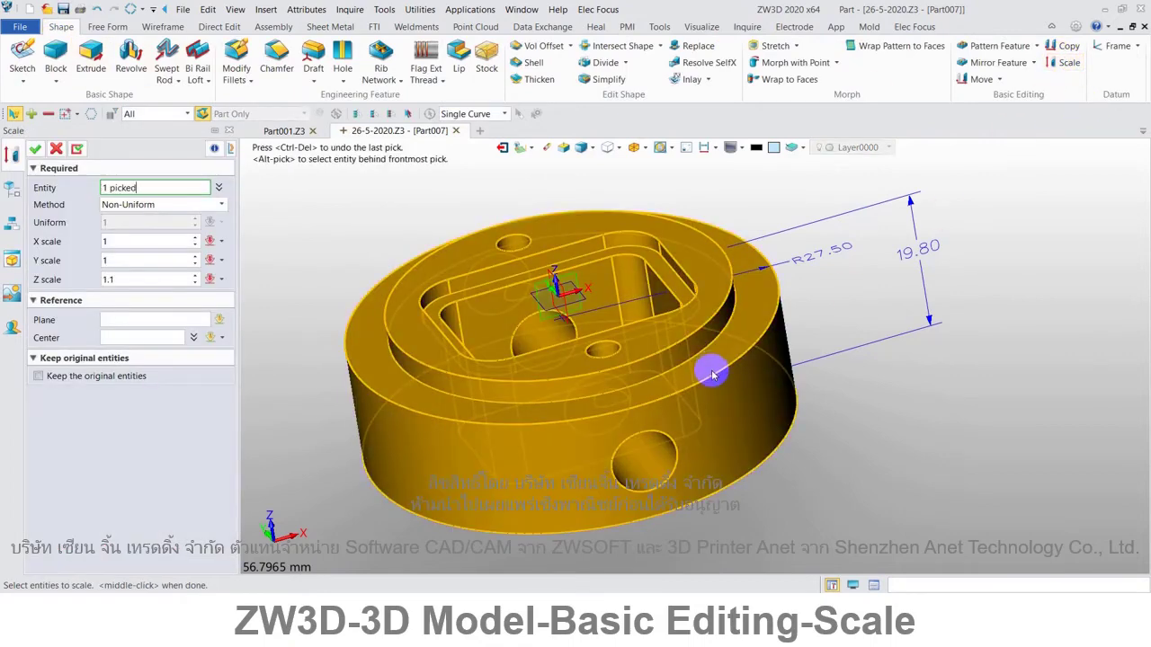
{"action": "left_click", "coordinate": [136, 280]}
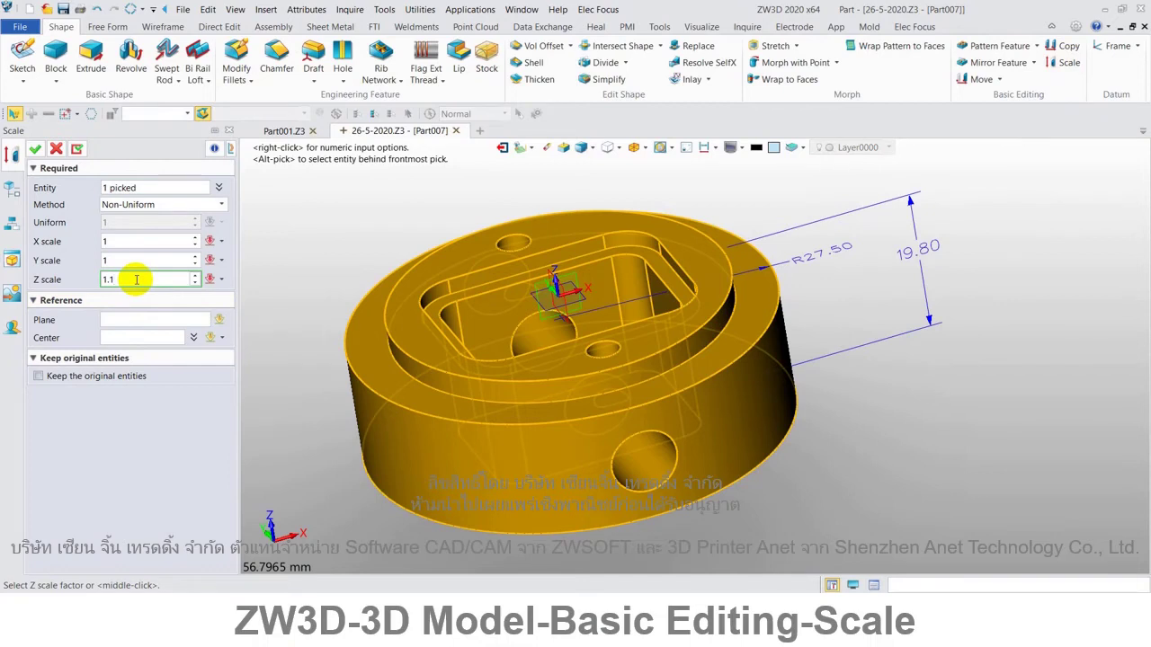
{"action": "key", "text": "Return"}
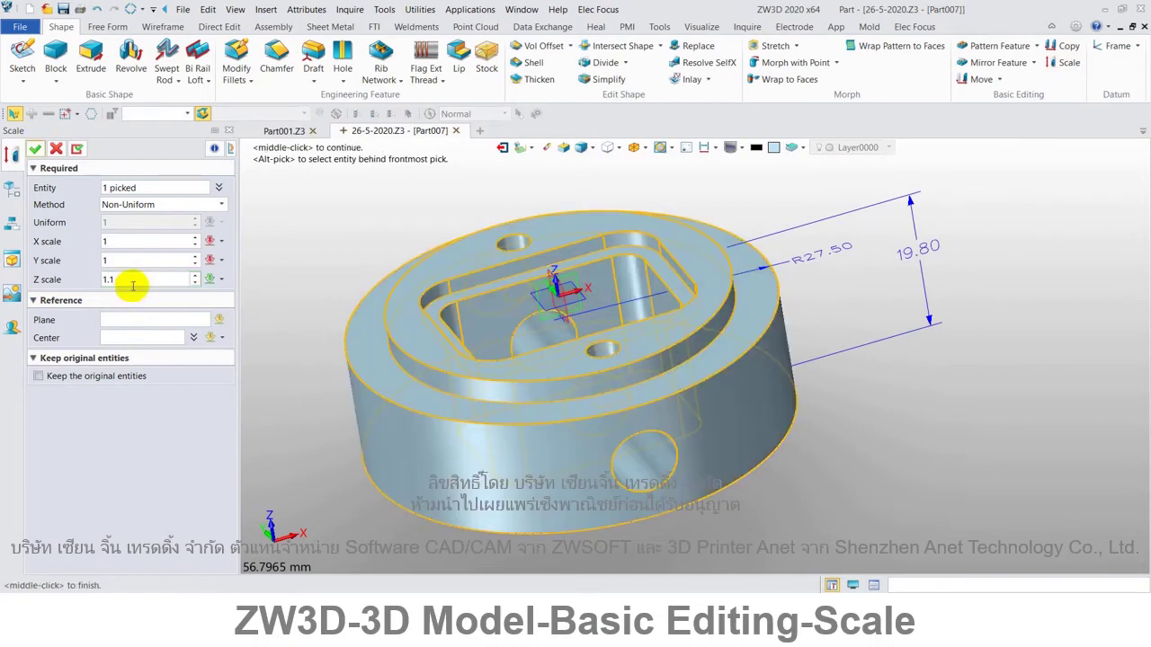
{"action": "double_click", "coordinate": [126, 282]}
{"action": "left_click", "coordinate": [113, 279]}
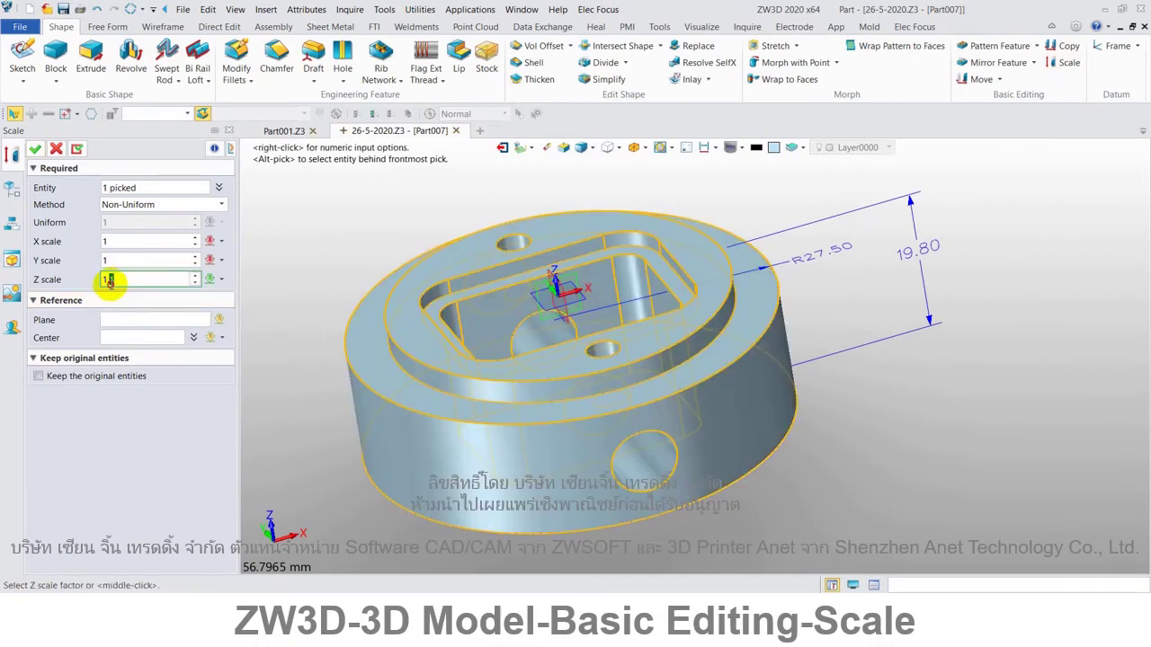
{"action": "type", "text": "1.2"}
{"action": "key", "text": "Return"}
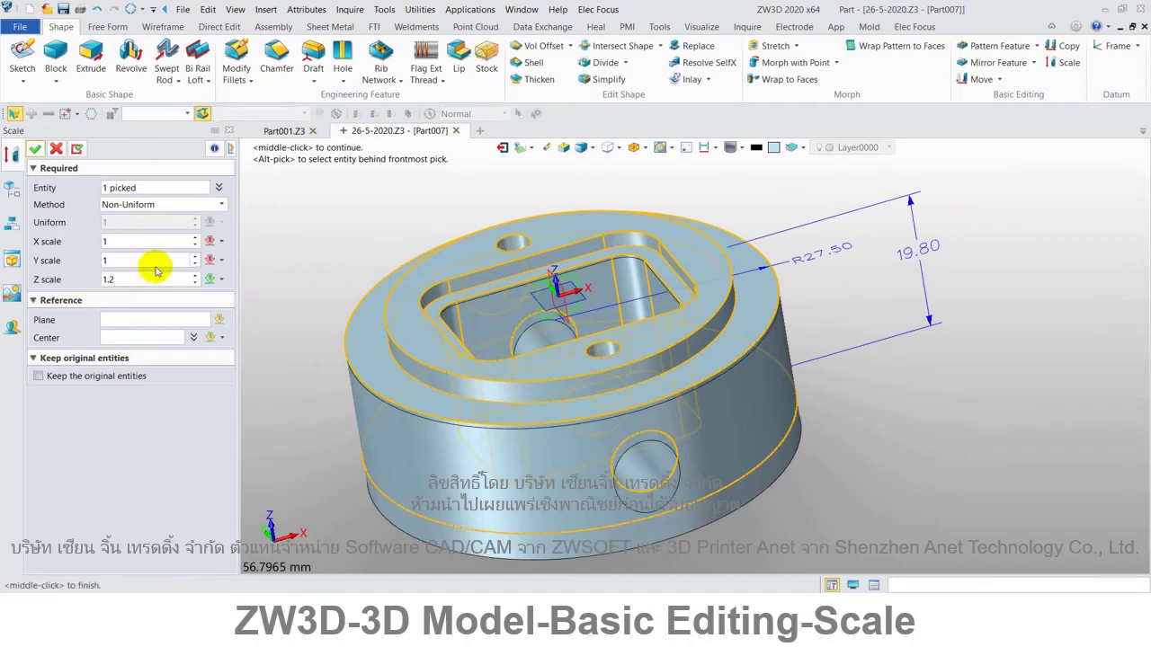
{"action": "left_click", "coordinate": [33, 148]}
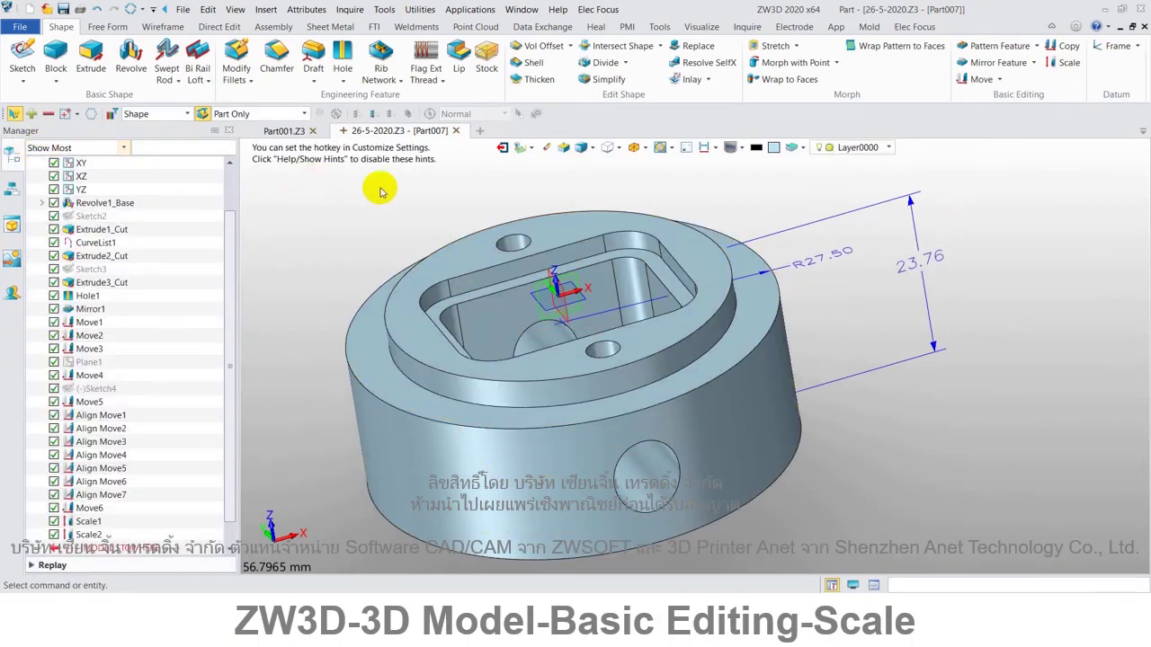
Inspect the taller part, then start a new Scale with the whole part as the entity
{"action": "mouse_move", "coordinate": [375, 193]}
{"action": "middle_mouse_down"}
{"action": "mouse_move", "coordinate": [490, 223]}
{"action": "mouse_move", "coordinate": [561, 313]}
{"action": "middle_mouse_up"}
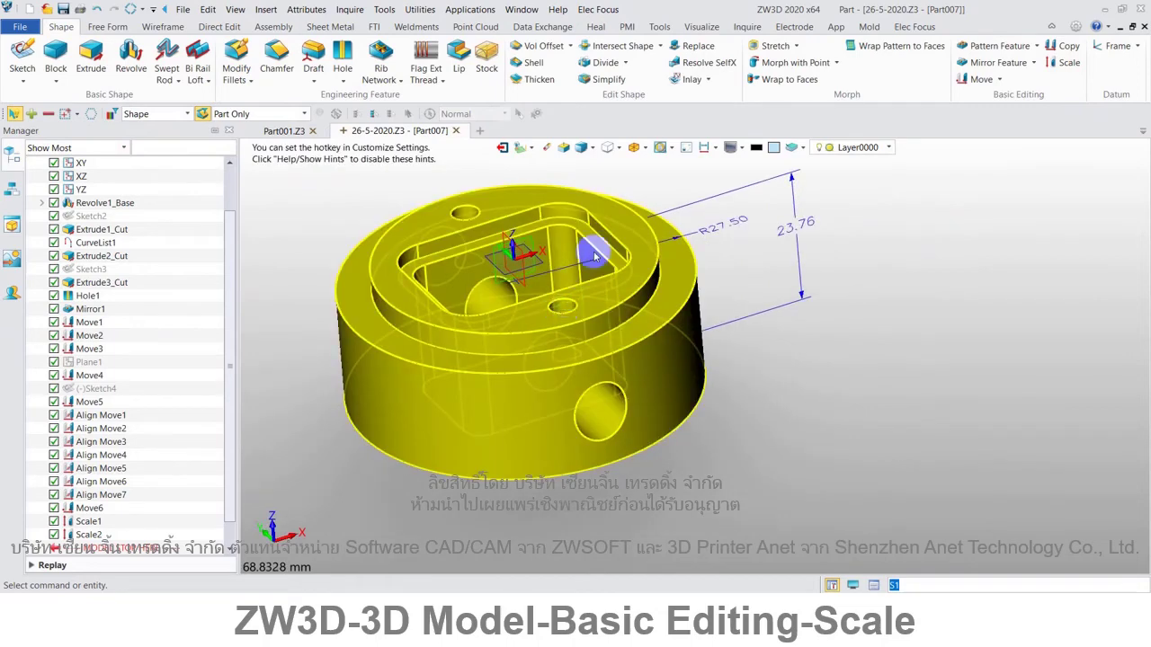
{"action": "left_click", "coordinate": [1066, 62]}
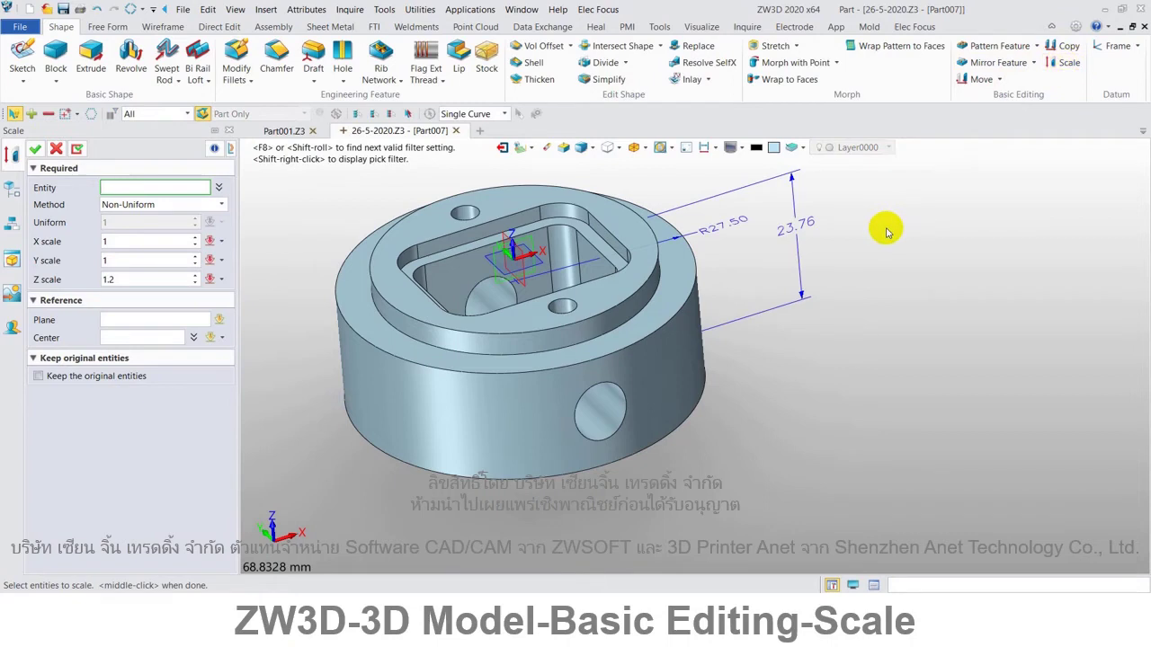
{"action": "left_click", "coordinate": [542, 387]}
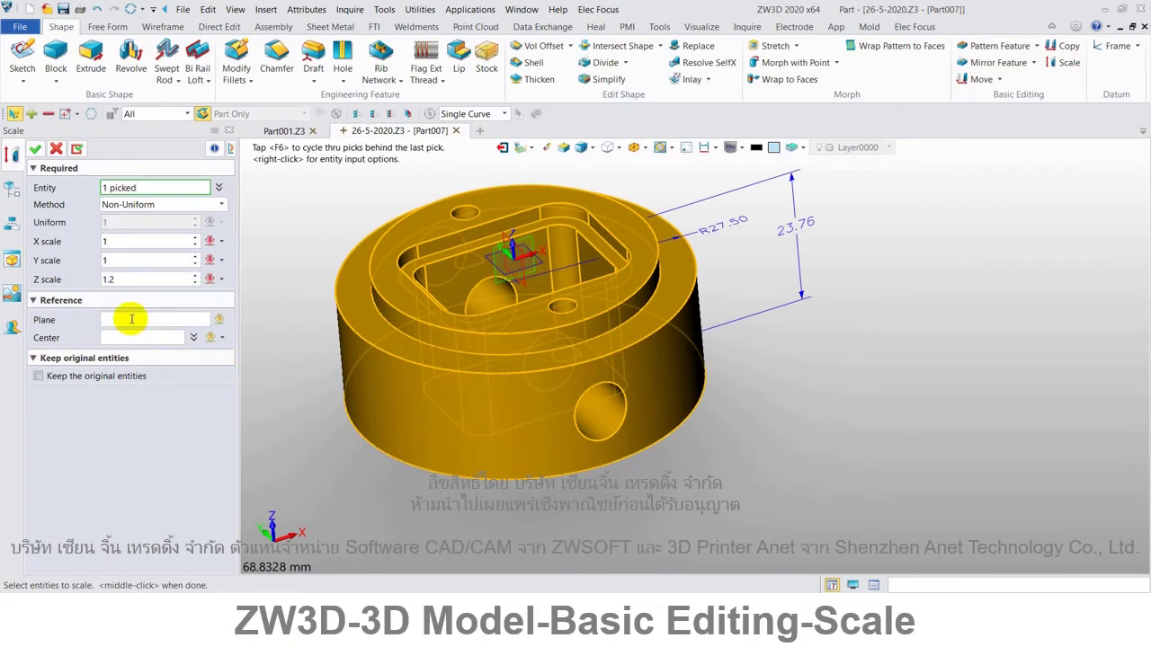
{"action": "left_click", "coordinate": [132, 205]}
Apply a Uniform scale of 3 on the XY plane about centre 0,0,0, creating Scale3
{"action": "left_click", "coordinate": [133, 224]}
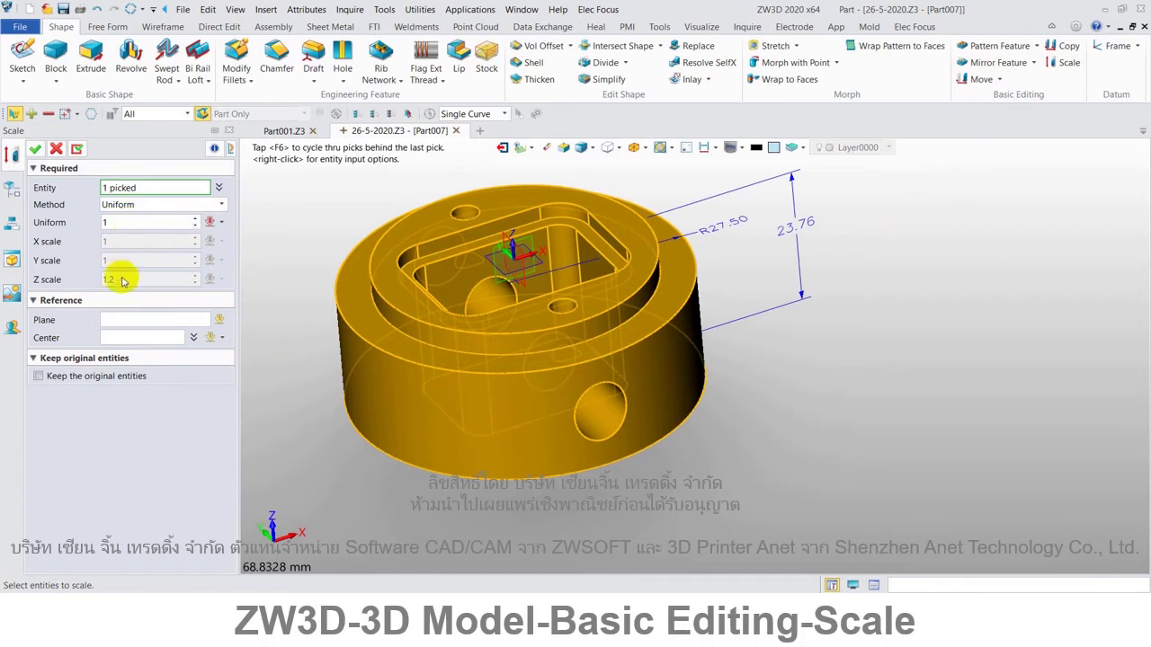
{"action": "left_click", "coordinate": [136, 222]}
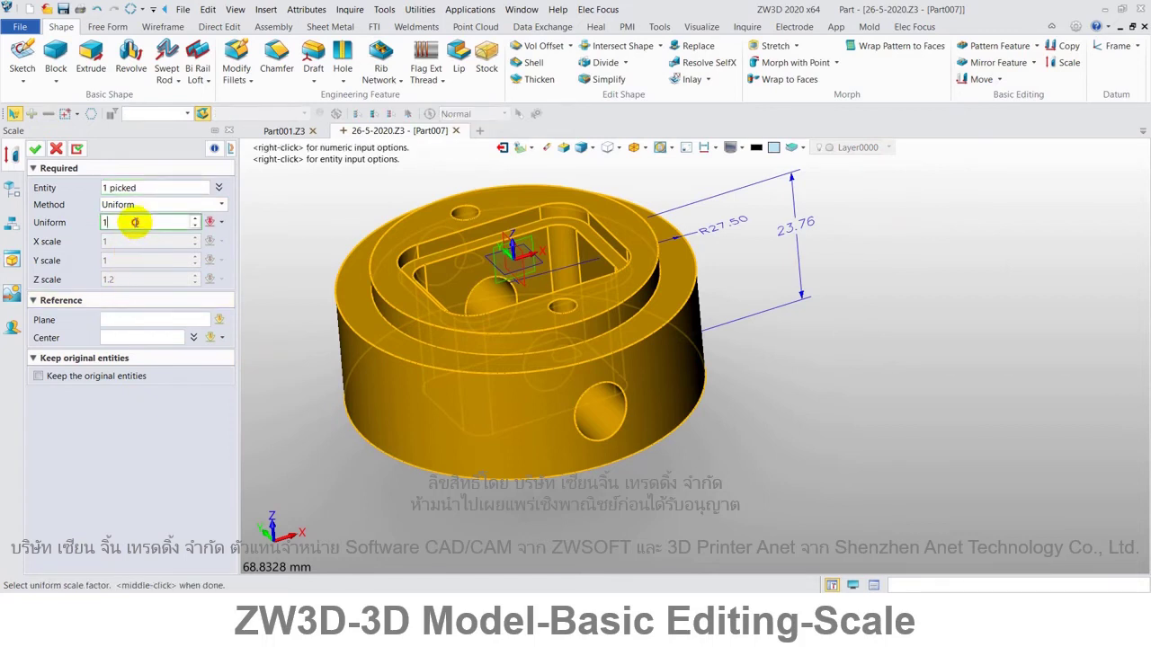
{"action": "left_click_drag", "start_coordinate": [135, 222], "coordinate": [81, 225]}
{"action": "type", "text": "2"}
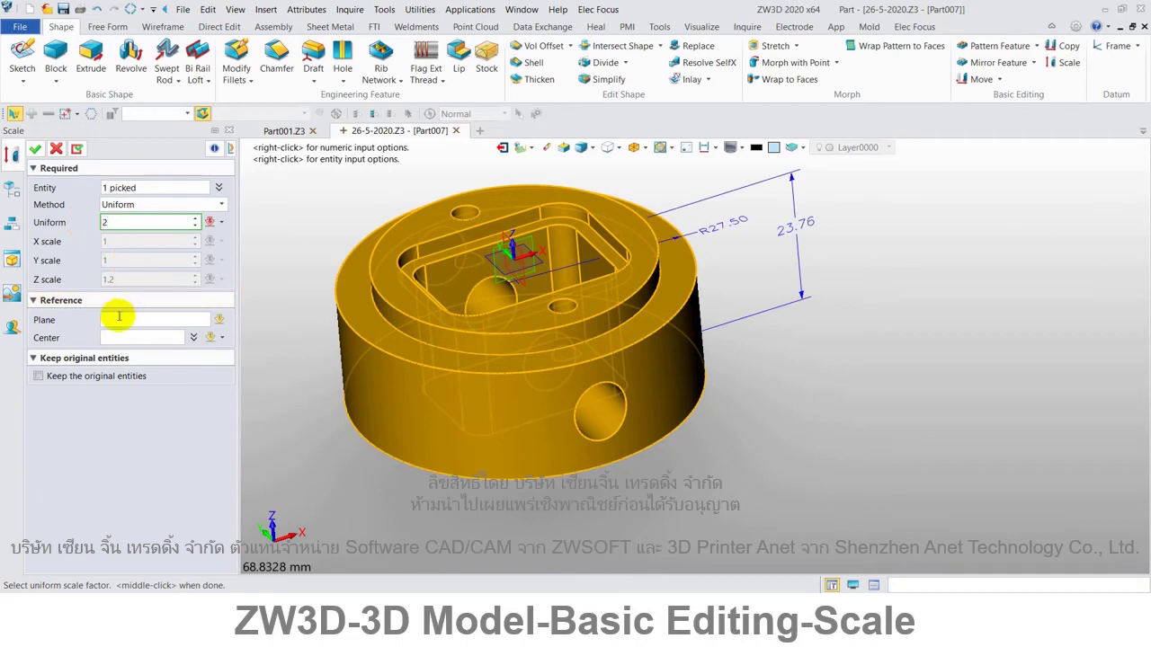
{"action": "left_click", "coordinate": [117, 320]}
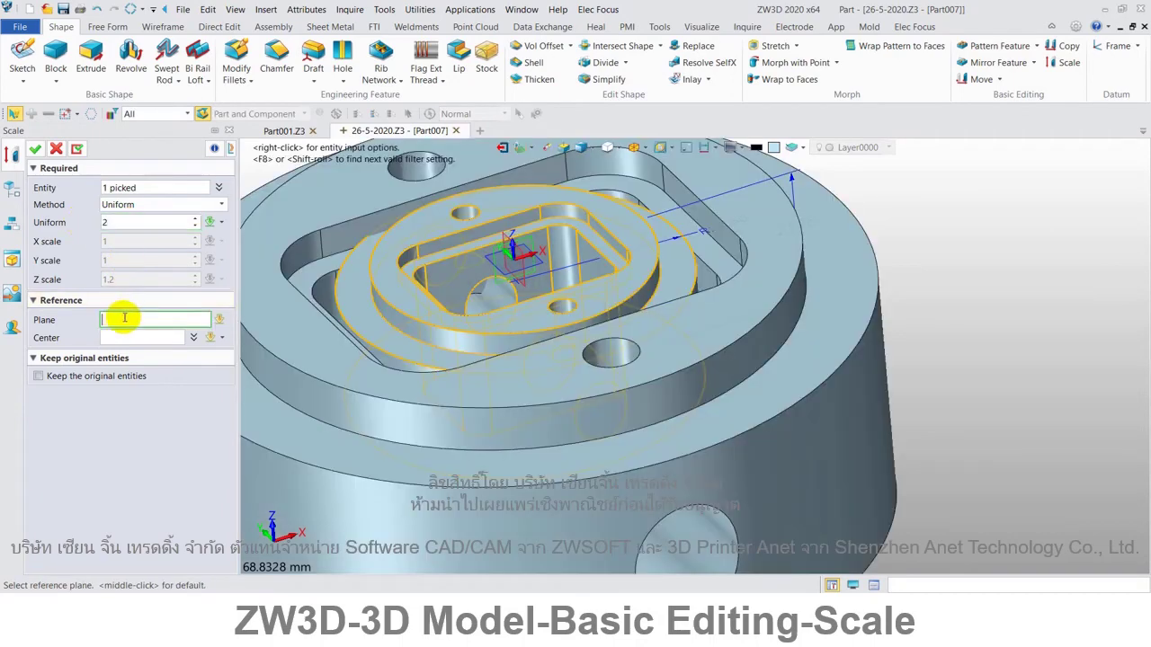
{"action": "middle_click", "coordinate": [488, 260]}
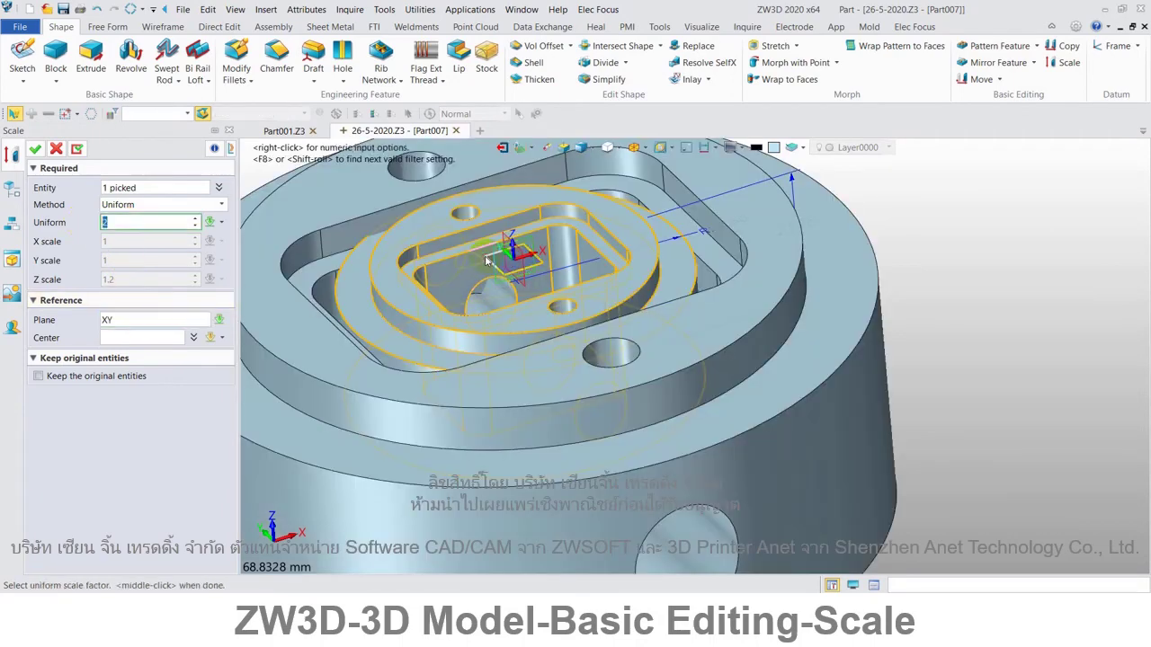
{"action": "left_click", "coordinate": [142, 338]}
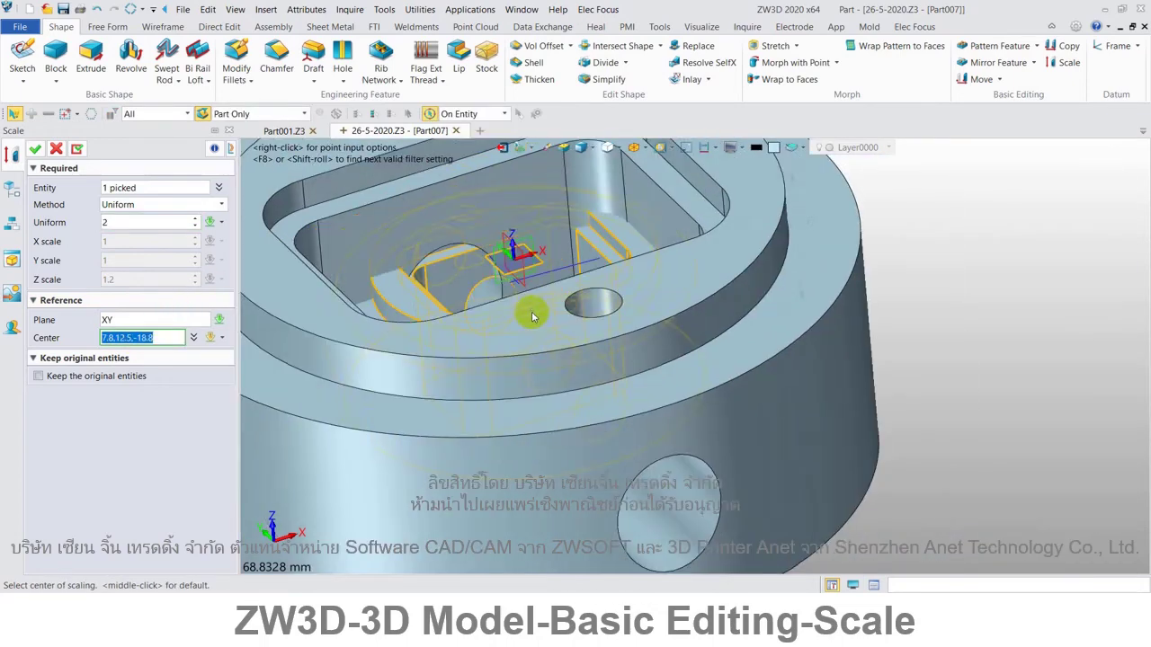
{"action": "middle_click", "coordinate": [522, 264]}
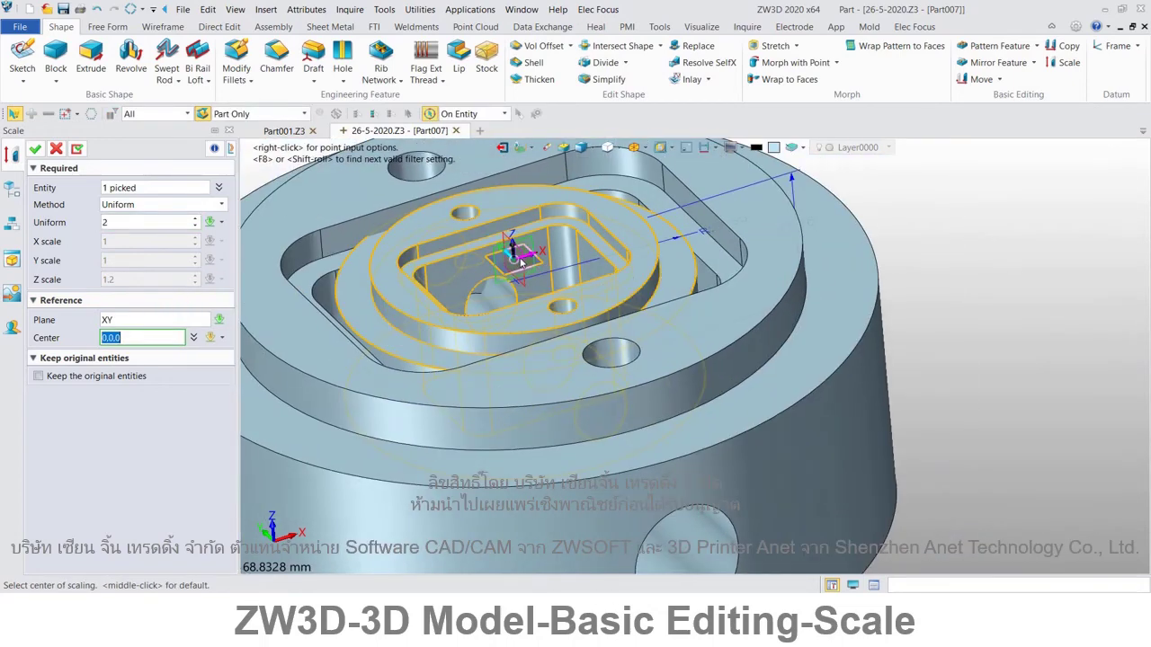
{"action": "scroll", "coordinate": [557, 268], "scroll_direction": "down", "scroll_amount": 2}
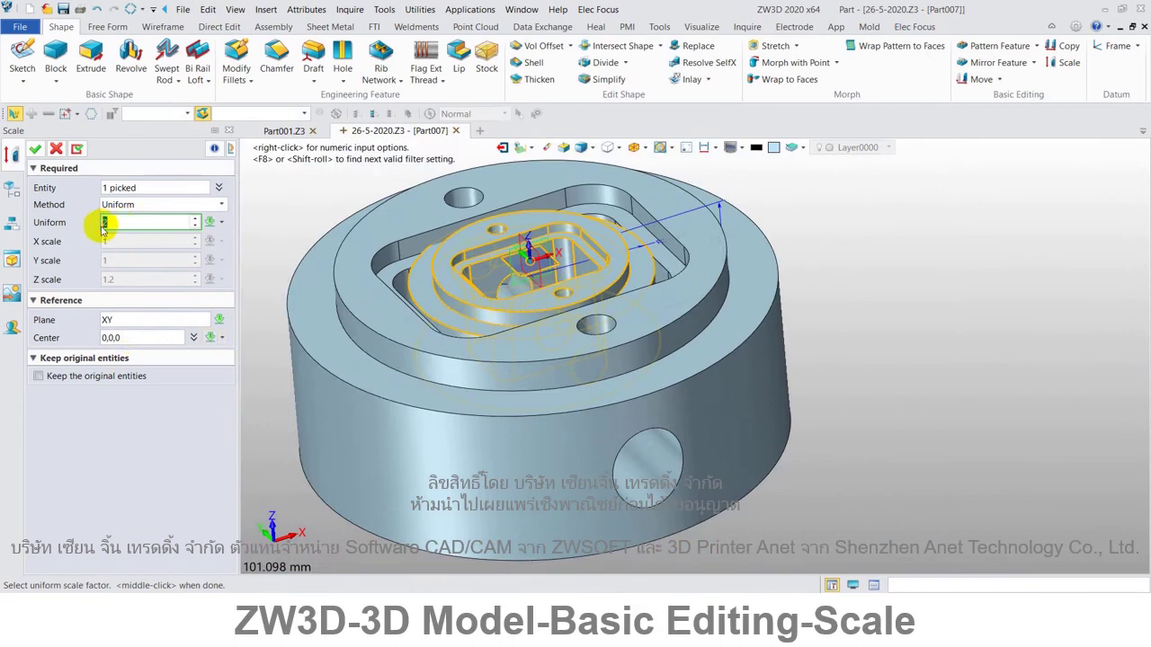
{"action": "left_click", "coordinate": [149, 222]}
{"action": "type", "text": "3"}
{"action": "key", "text": "Return"}
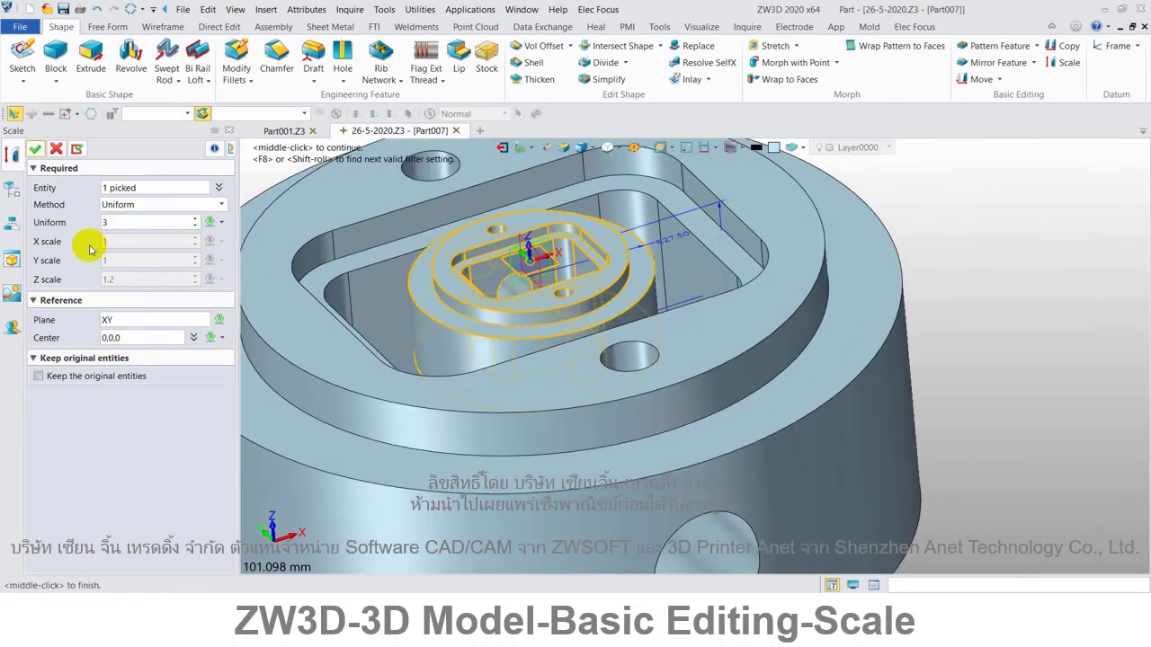
{"action": "middle_click_drag", "start_coordinate": [439, 287], "coordinate": [509, 303]}
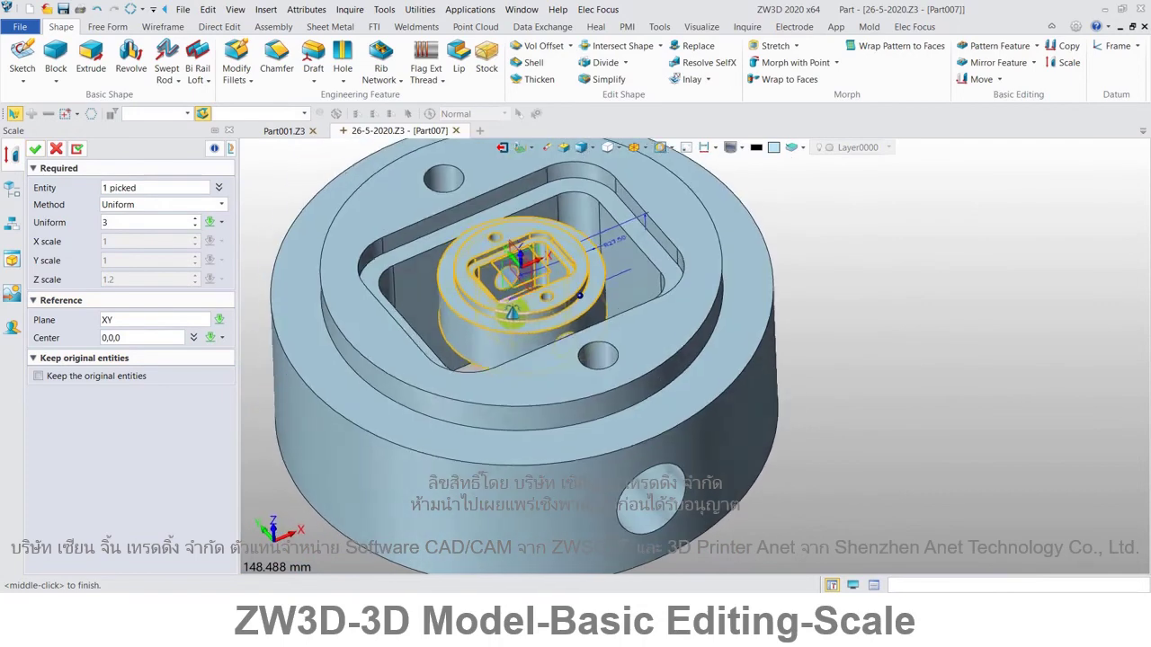
{"action": "left_click", "coordinate": [36, 147]}
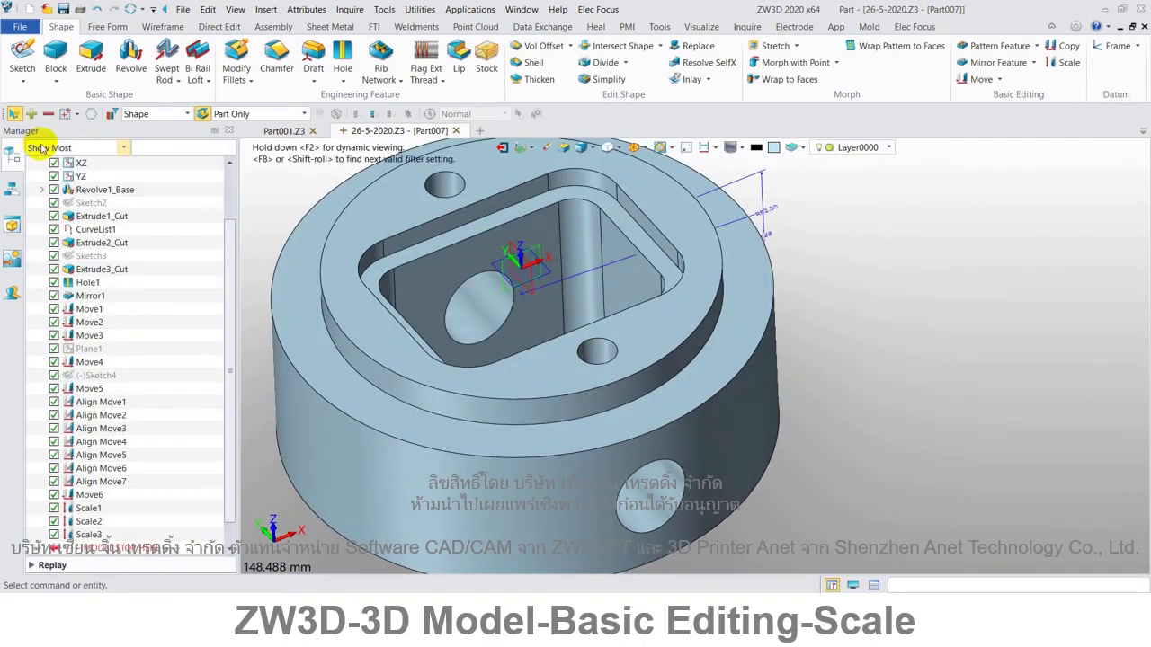
{"action": "middle_click_drag", "start_coordinate": [848, 342], "coordinate": [856, 308]}
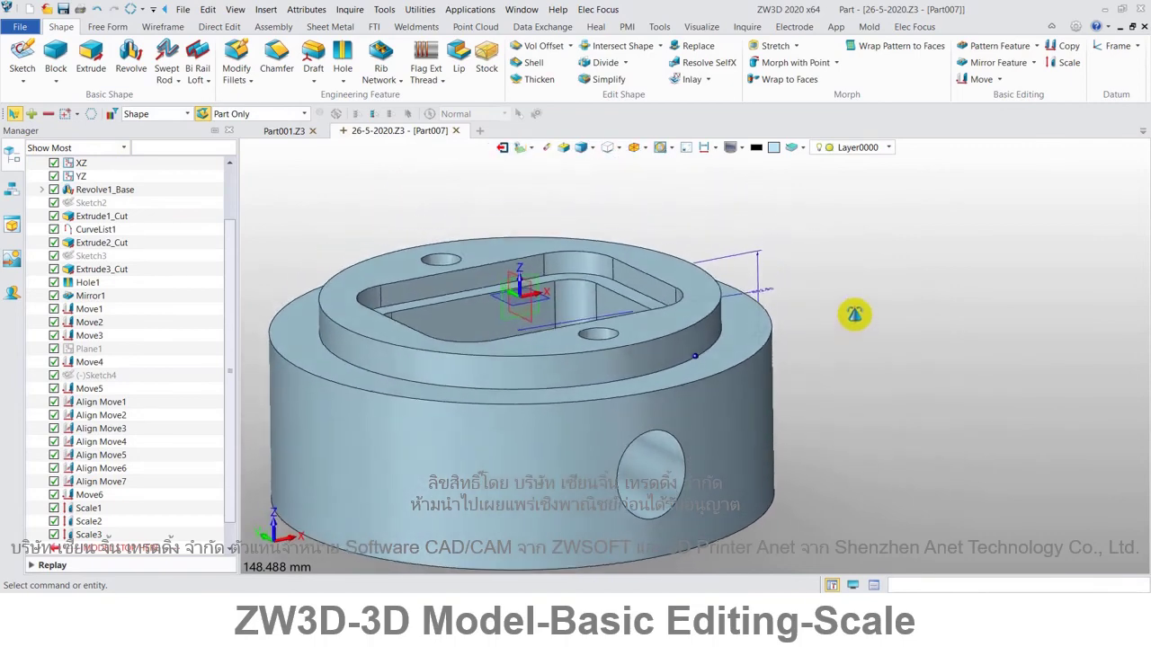
{"action": "mouse_move", "coordinate": [855, 309]}
{"action": "middle_mouse_down"}
{"action": "mouse_move", "coordinate": [848, 278]}
{"action": "mouse_move", "coordinate": [853, 342]}
{"action": "middle_mouse_up"}
{"action": "scroll", "coordinate": [845, 360], "scroll_direction": "down", "scroll_amount": 5}
{"action": "scroll", "coordinate": [836, 362], "scroll_direction": "up", "scroll_amount": 3}
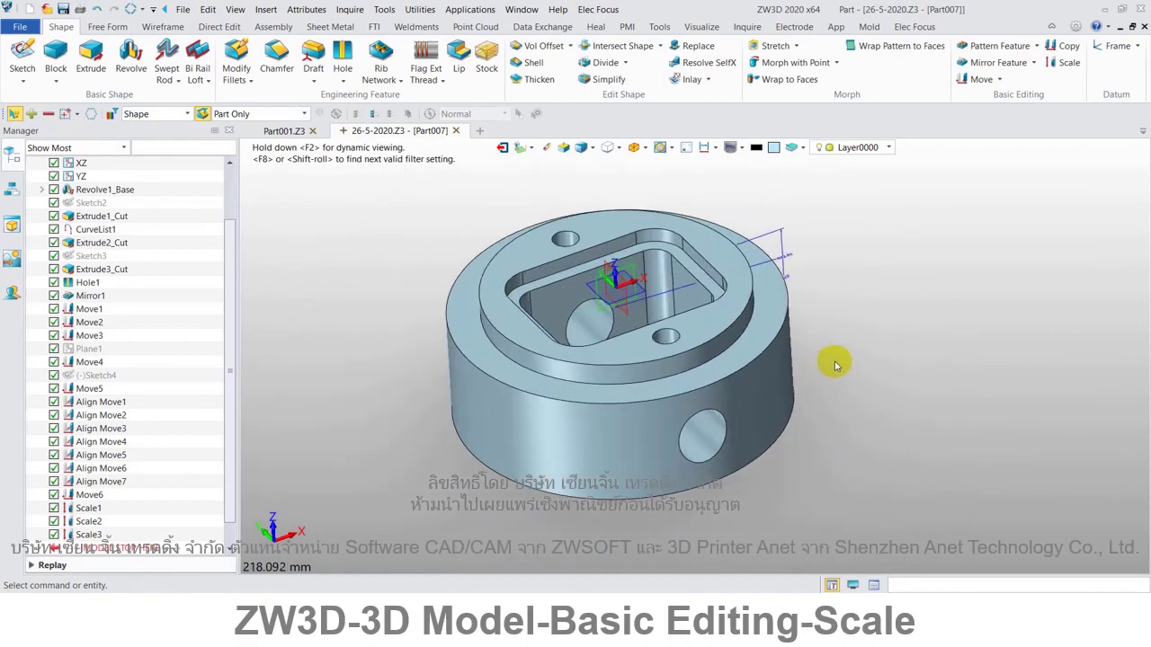